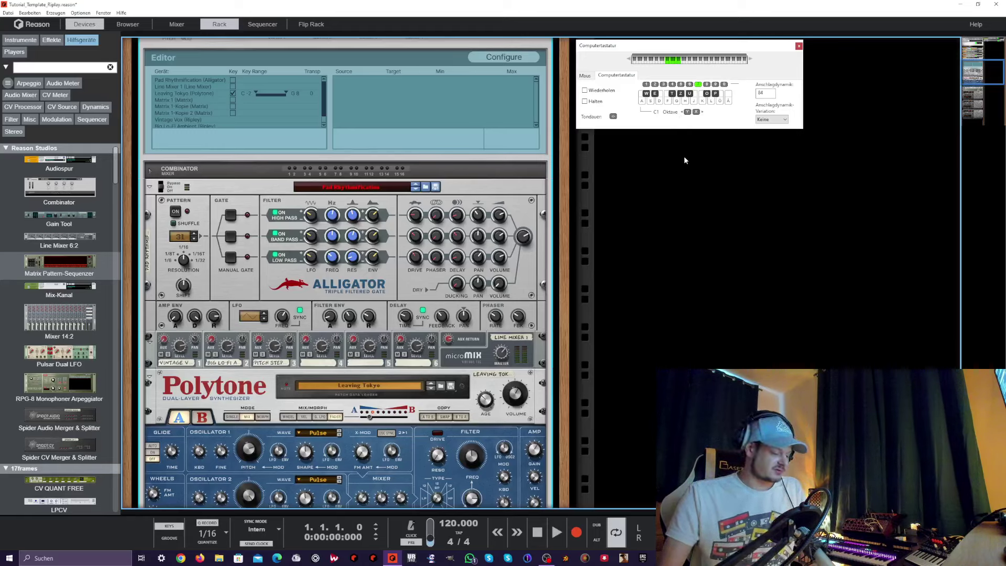
- Start playback to audition the Ripleygator_TUT Combinator patch
left_click(557, 532)
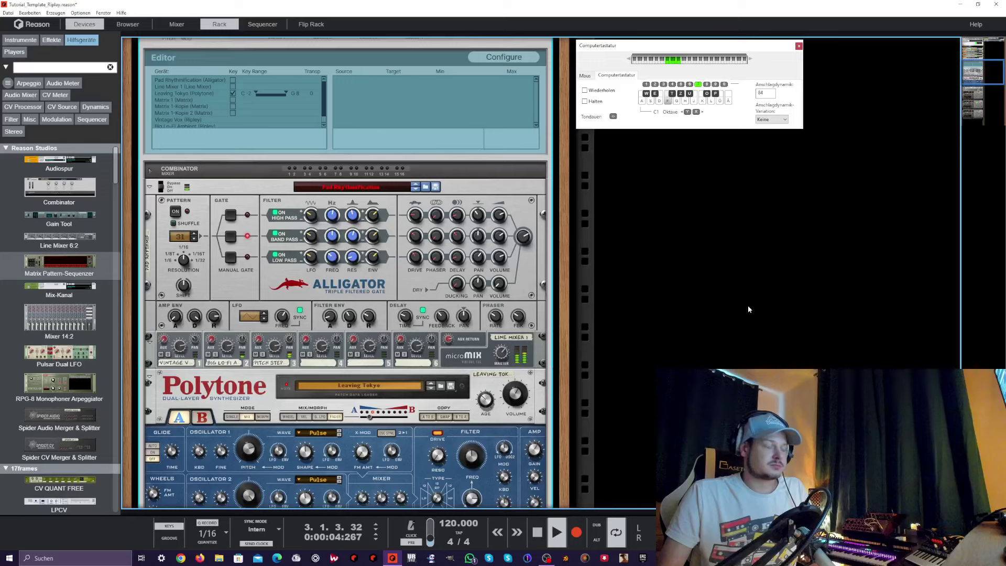
left_click(486, 362)
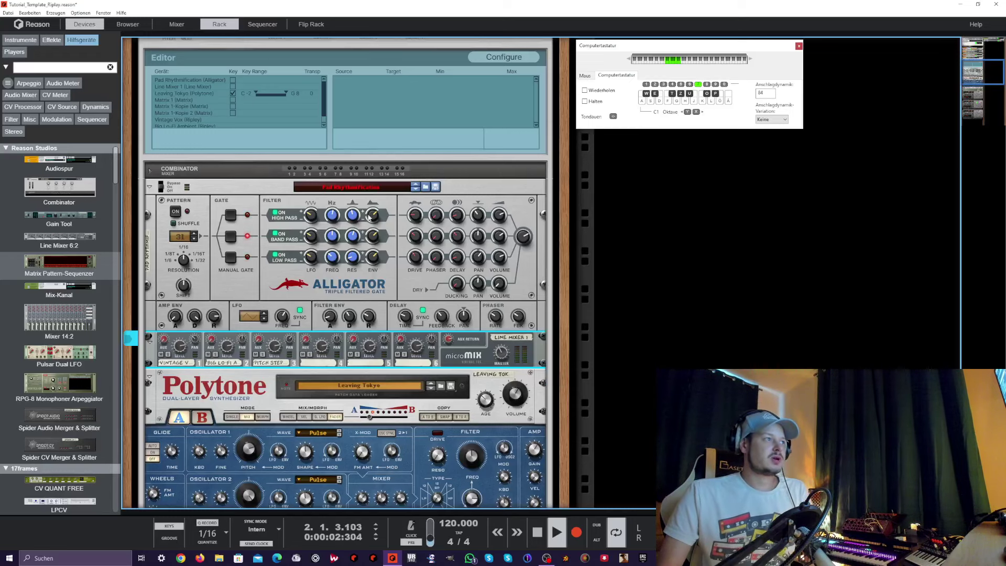
scroll(167, 176, "up", 3)
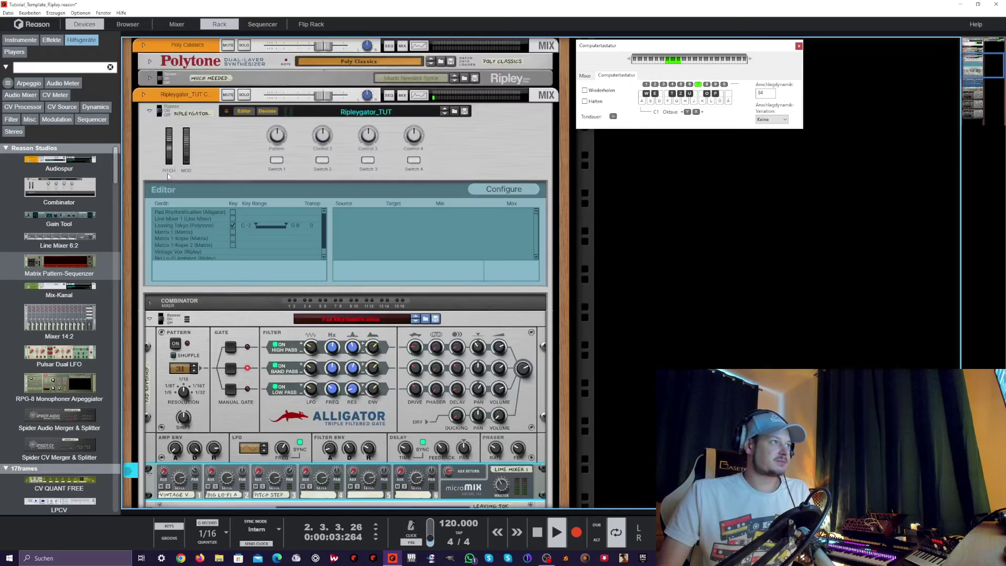
- Fold the Ripleygator_TUT Combinator and stop playback back at the song start
left_click(150, 110)
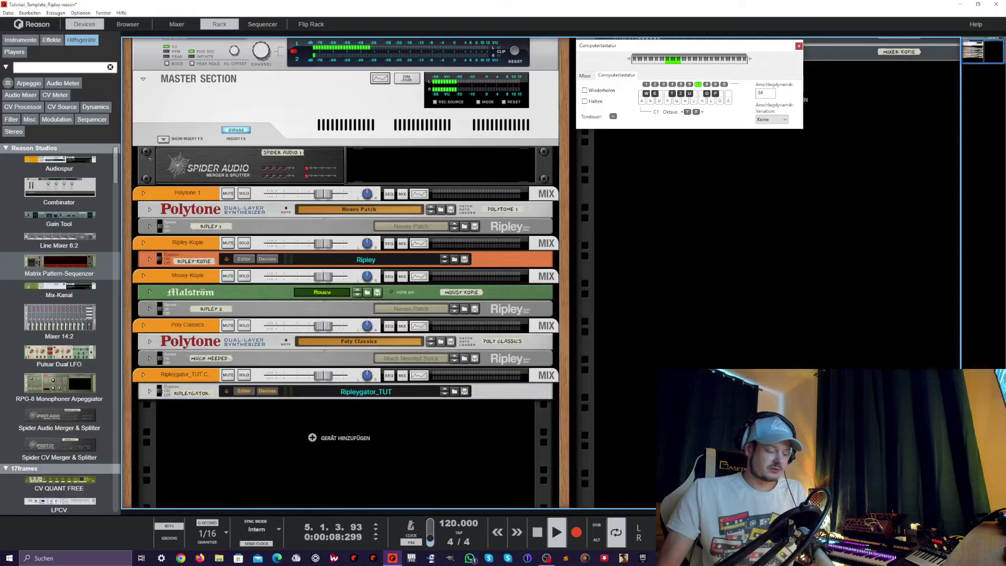
left_click(538, 531)
left_click(539, 530)
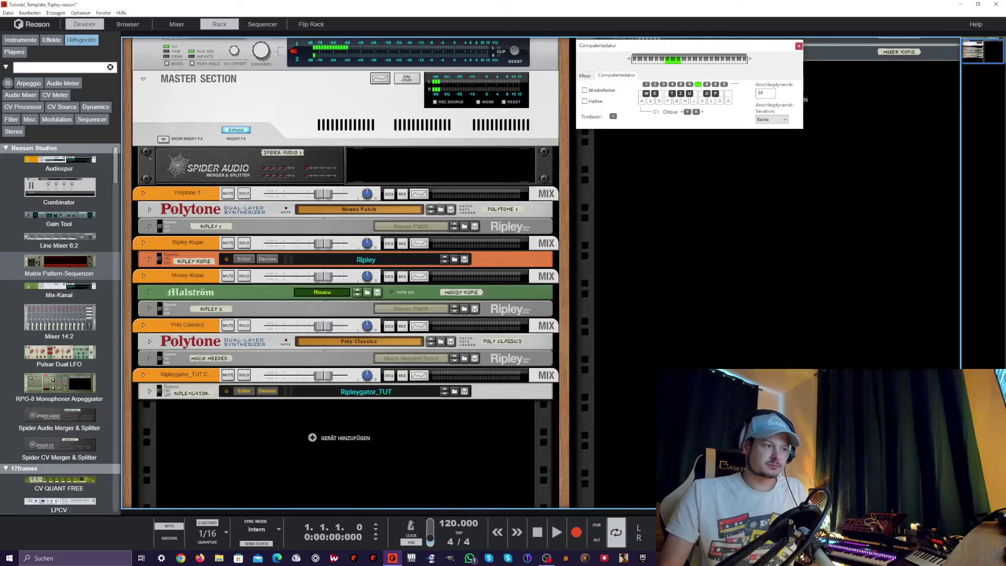
- Create a new Combinator below Ripleygator_TUT and place a Line Mixer 6:2 inside it
left_click_drag(59, 188, 314, 456)
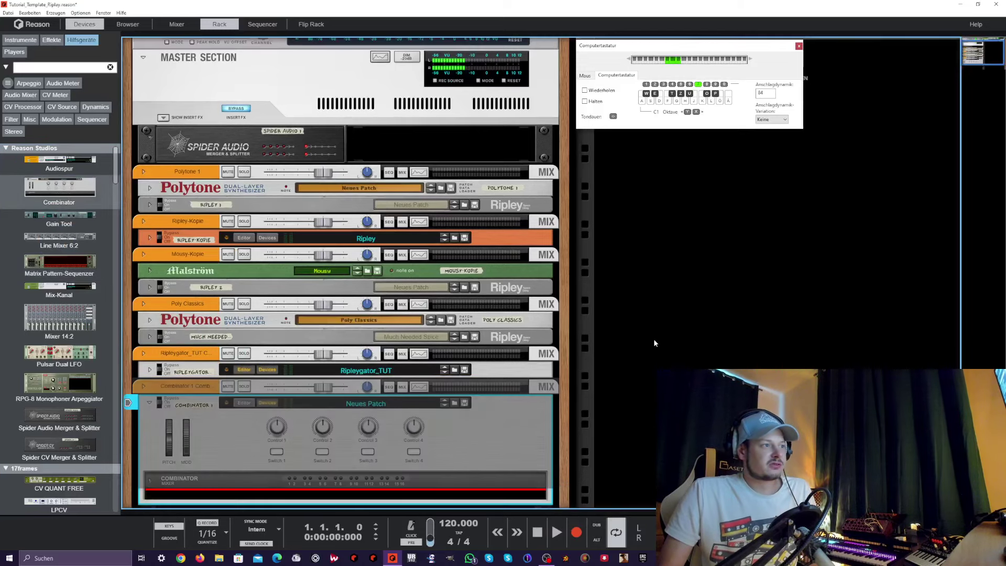
left_click_drag(59, 240, 331, 430)
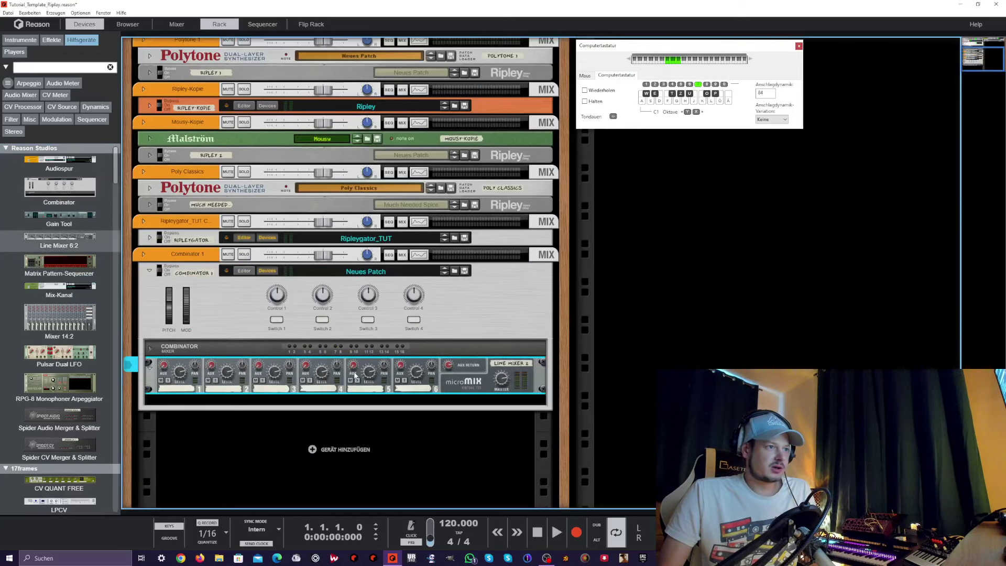
- Add a Polytone Dual-Layer Synthesizer below the line mixer inside the new Combinator
left_click(20, 40)
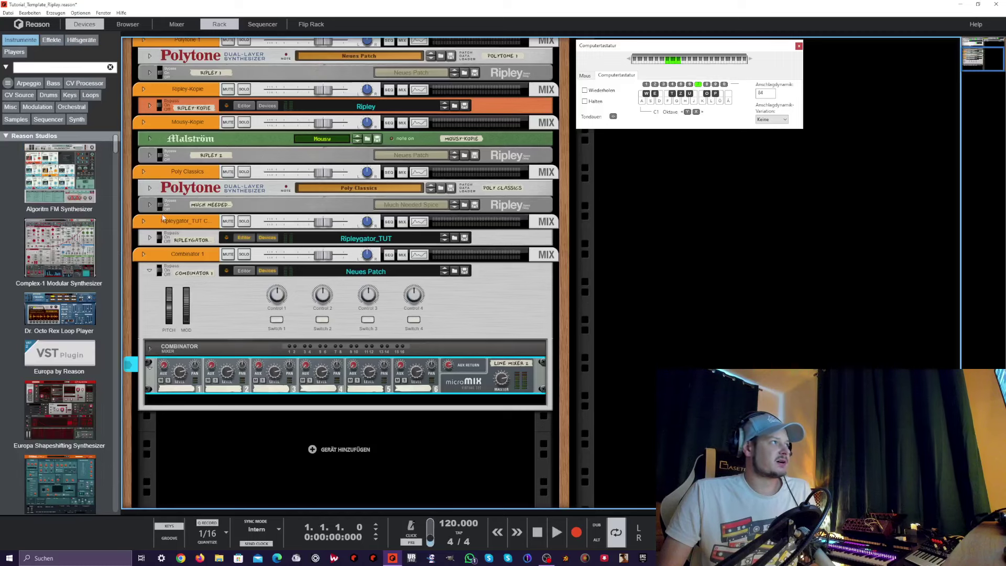
scroll(94, 338, "down", 5)
scroll(94, 338, "down", 5)
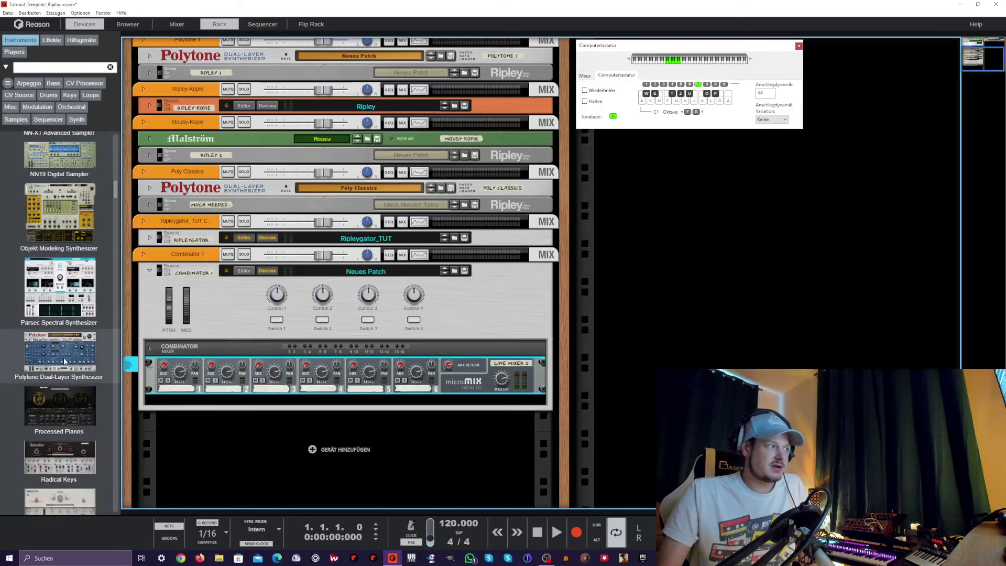
left_click_drag(59, 354, 296, 410)
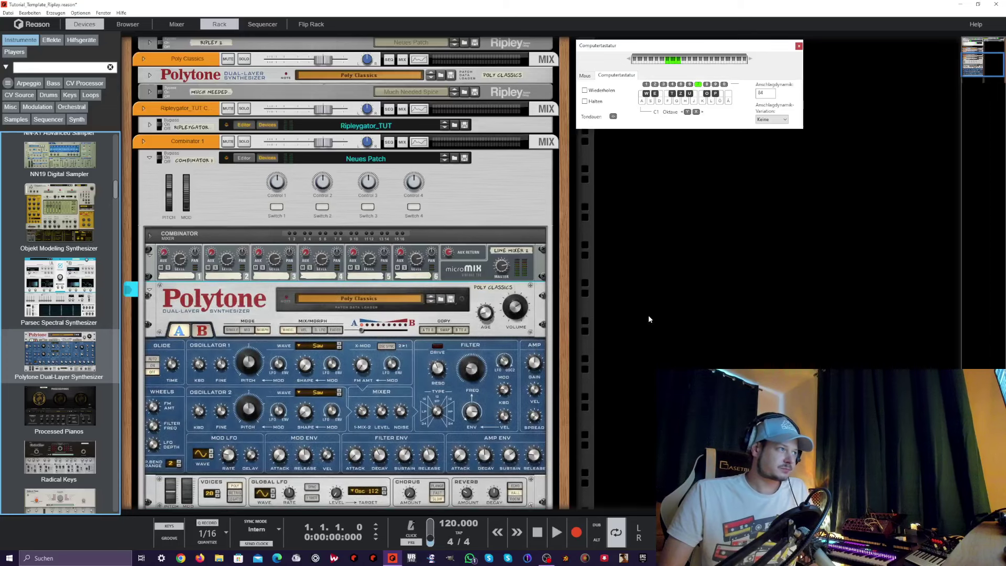
- Add an Alligator Filter Gate below the Polytone and cable the Polytone's stereo output to the Alligator's input
left_click(51, 39)
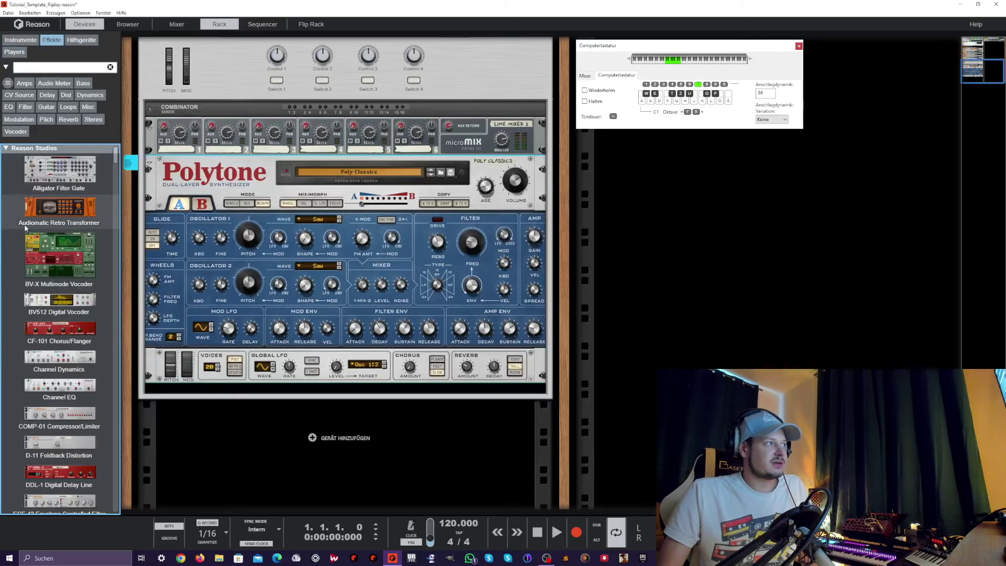
left_click_drag(59, 170, 294, 391)
key("Tab")
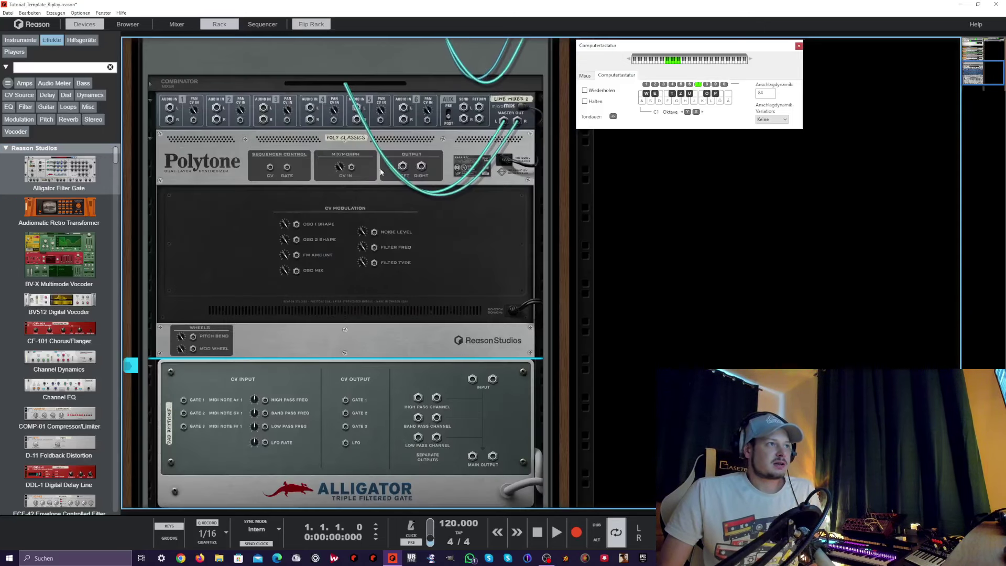
left_click_drag(402, 166, 492, 381)
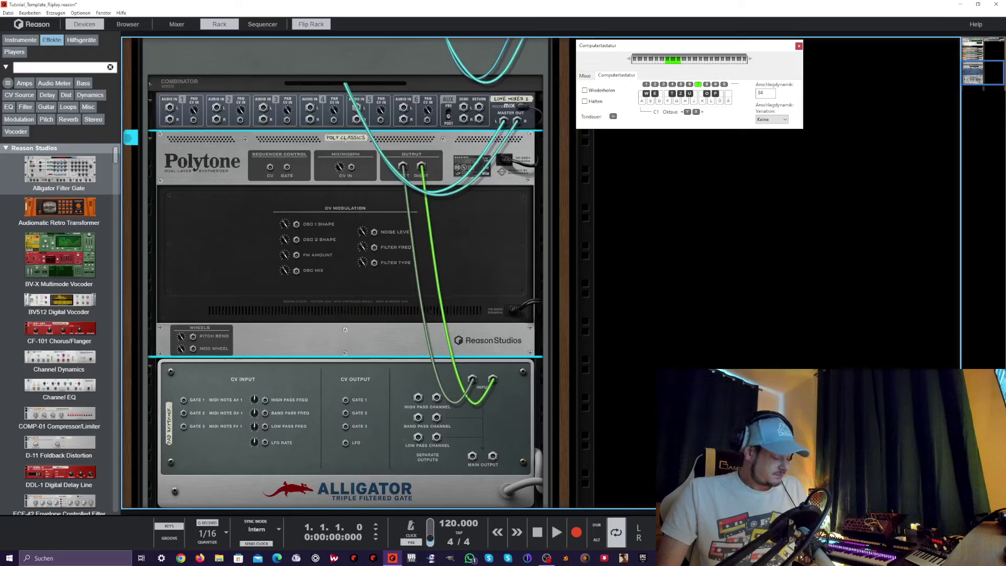
key("Tab")
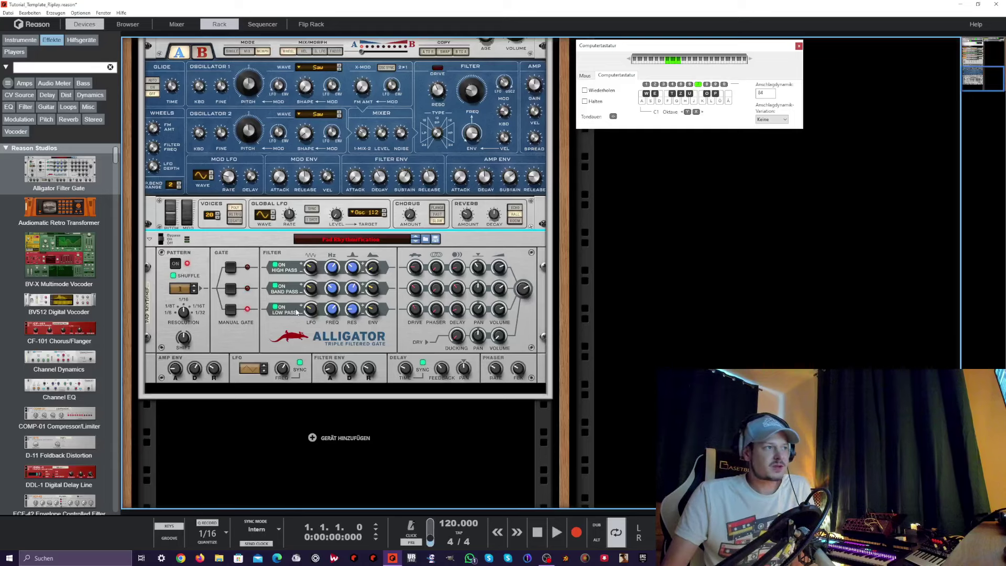
- Switch off the Alligator's high pass, band pass and low pass filters
left_click(276, 265)
left_click(276, 286)
left_click(276, 306)
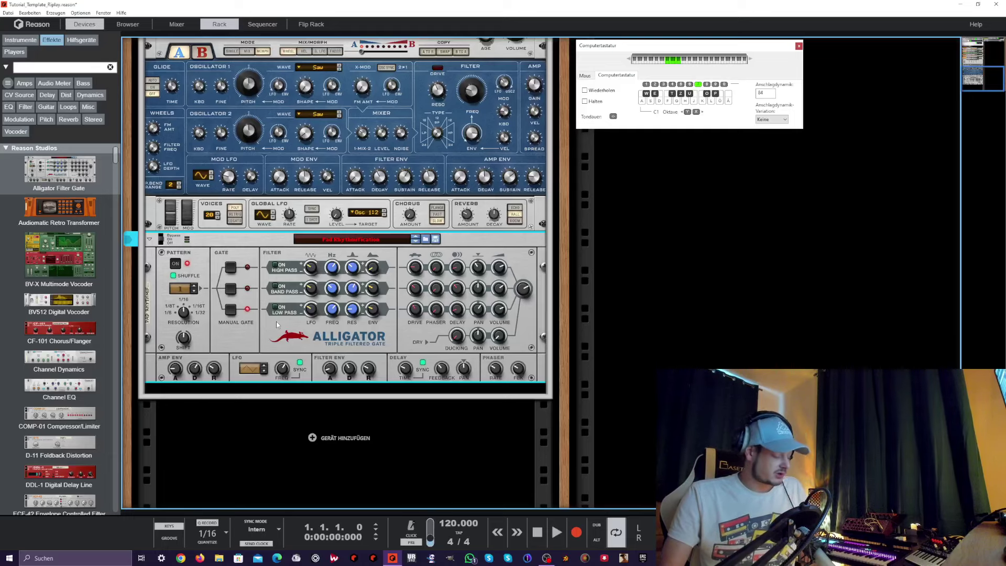
- Add a Ripley Space Delay below the Alligator and route the high pass channel through it to line mixer channel 1
key("Tab")
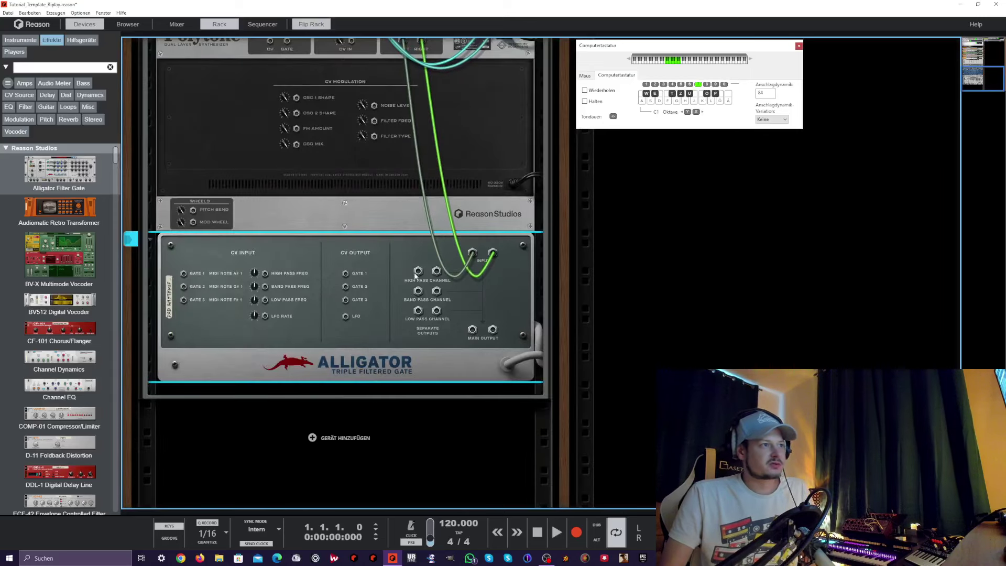
mouse_move(419, 272)
left_mouse_down()
mouse_move(403, 263)
mouse_move(424, 263)
left_mouse_up()
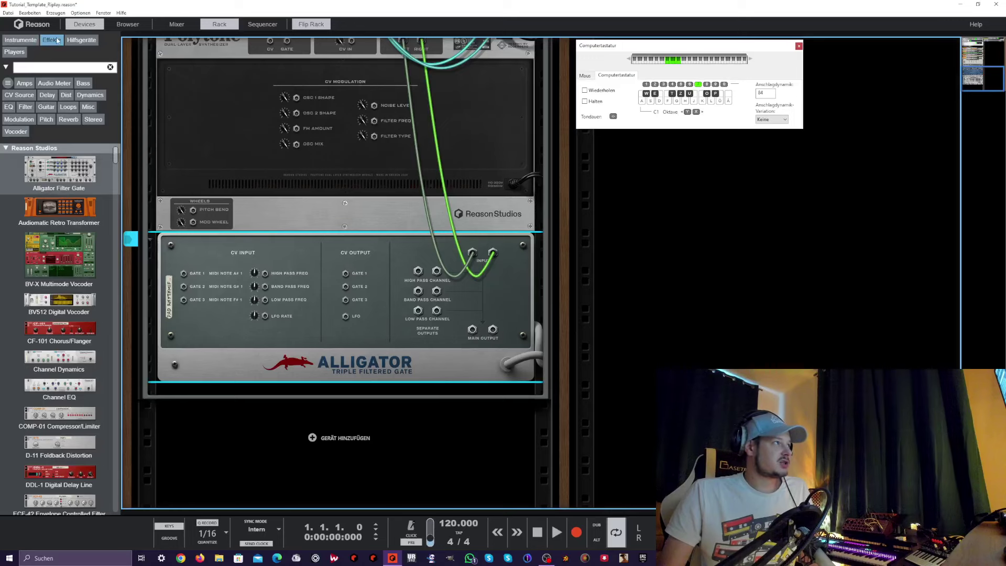
scroll(80, 276, "down", 10)
left_click_drag(65, 276, 336, 394)
left_click_drag(418, 208, 170, 50)
scroll(313, 343, "down", 5)
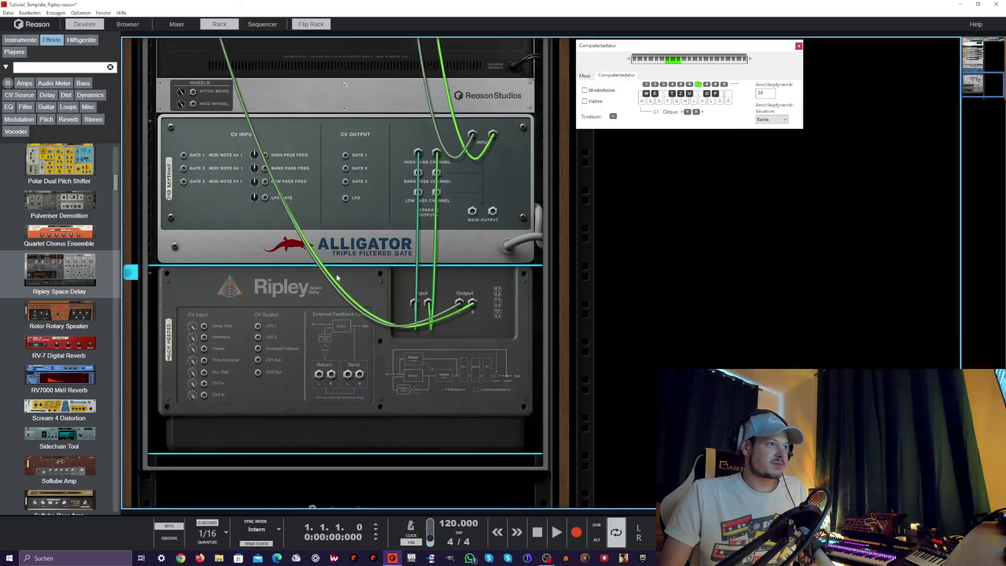
- Duplicate the Ripley, fold the original, and route the Alligator's band pass channel through the copy to line mixer channel 2
key("ctrl+d")
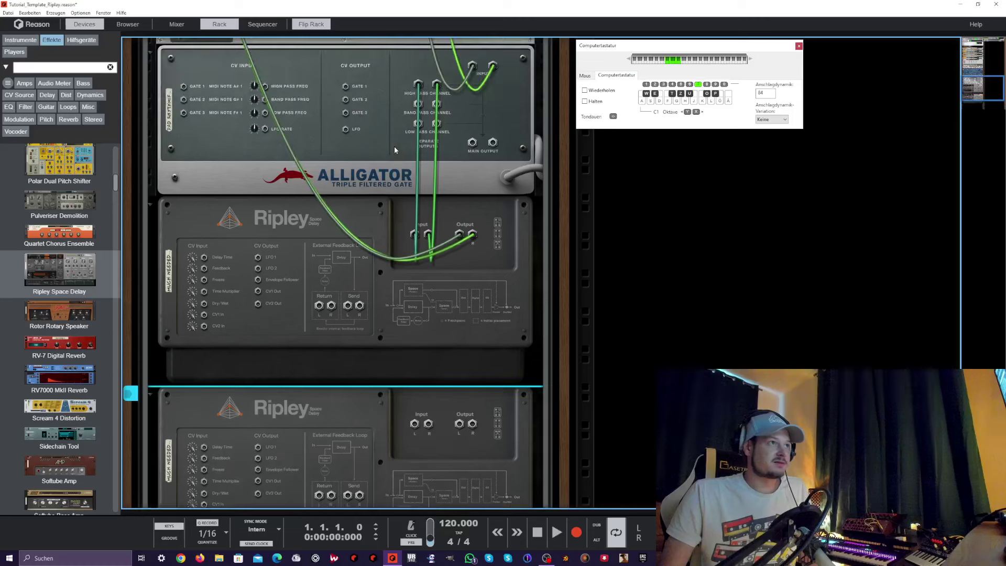
left_click(166, 213)
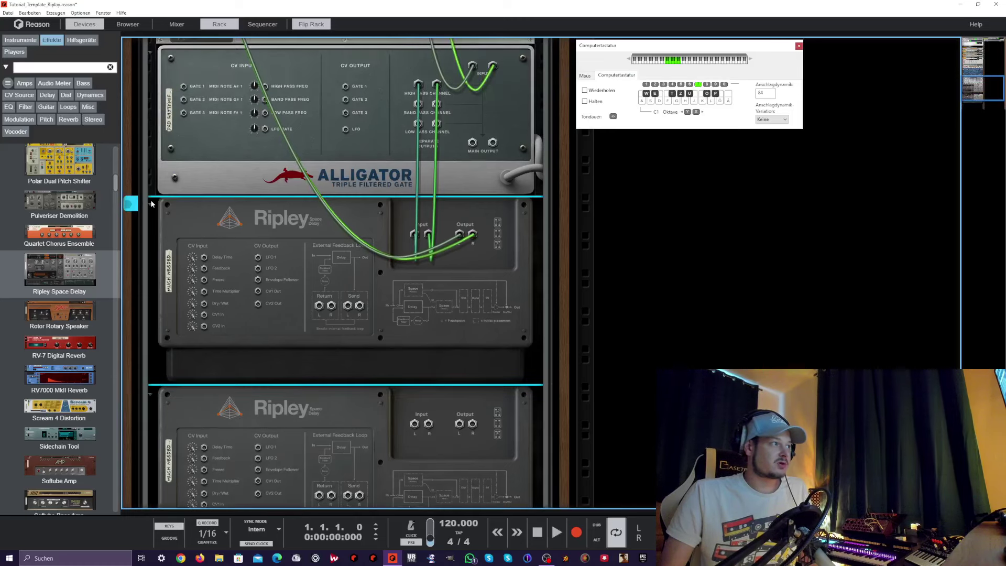
left_click(151, 206)
left_click_drag(418, 105, 217, 59)
scroll(314, 315, "down", 2)
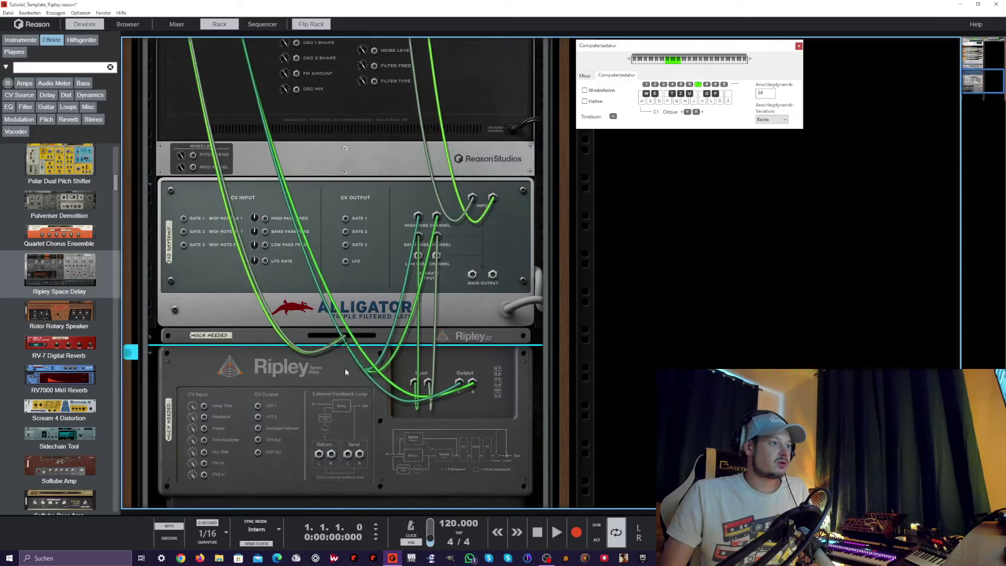
- Add a third Ripley and route the Alligator's low pass channel through it to line mixer channel 3
scroll(336, 375, "up", 1)
left_click(151, 422)
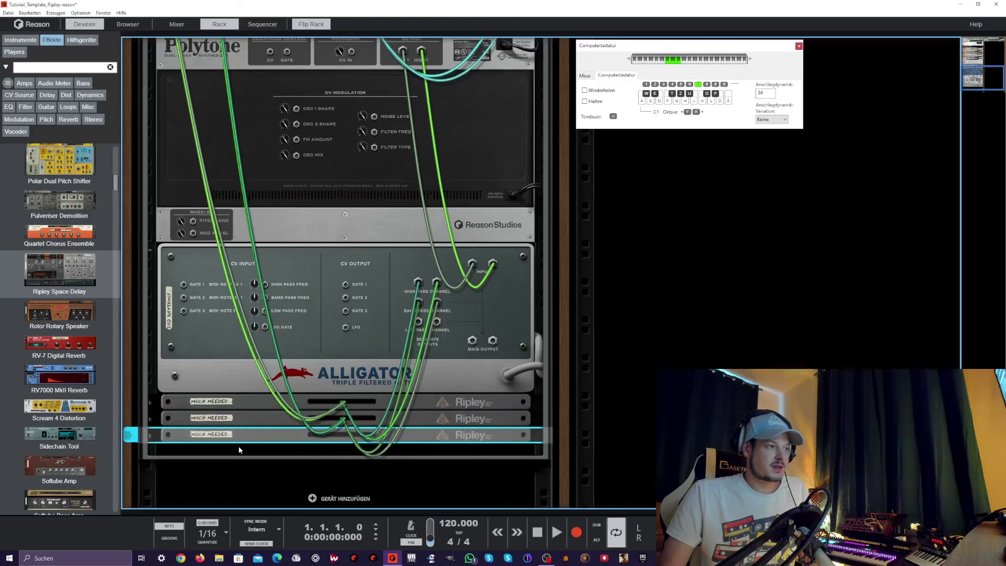
left_click(151, 436)
left_click_drag(419, 215, 264, 149)
scroll(242, 88, "up", 5)
scroll(215, 418, "down", 4)
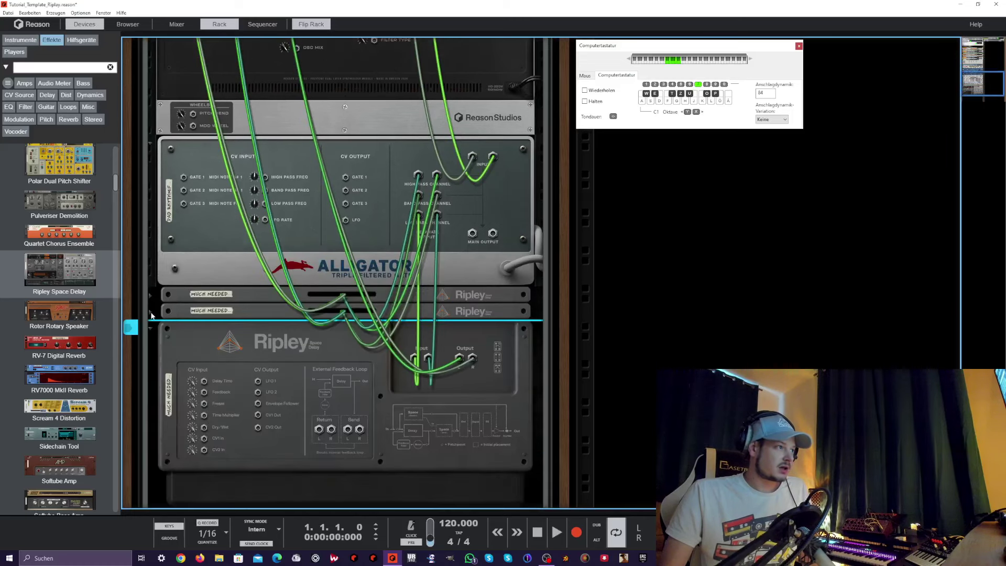
- Return to the front of the rack and unfold the first two Ripley devices
key("Tab")
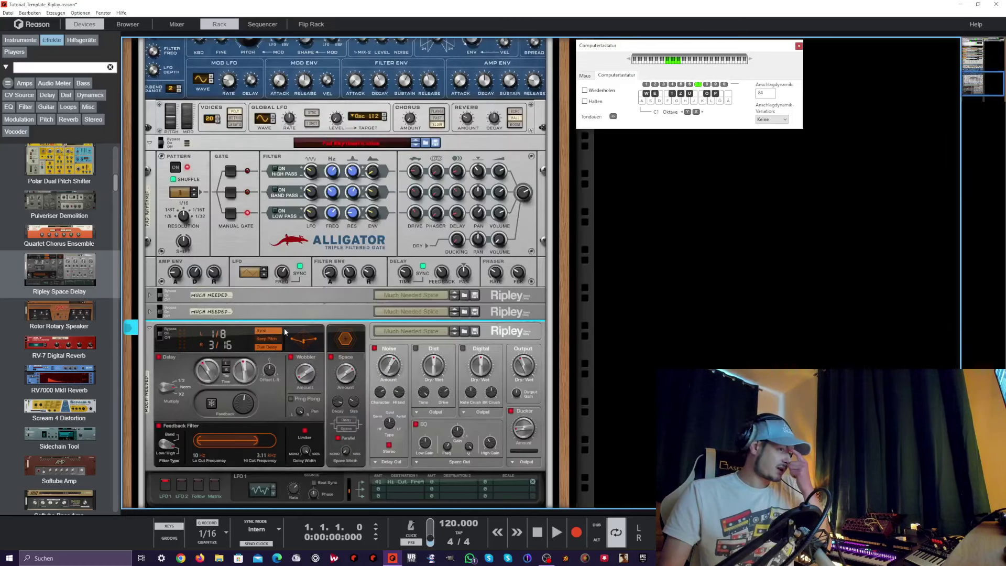
left_click(149, 311)
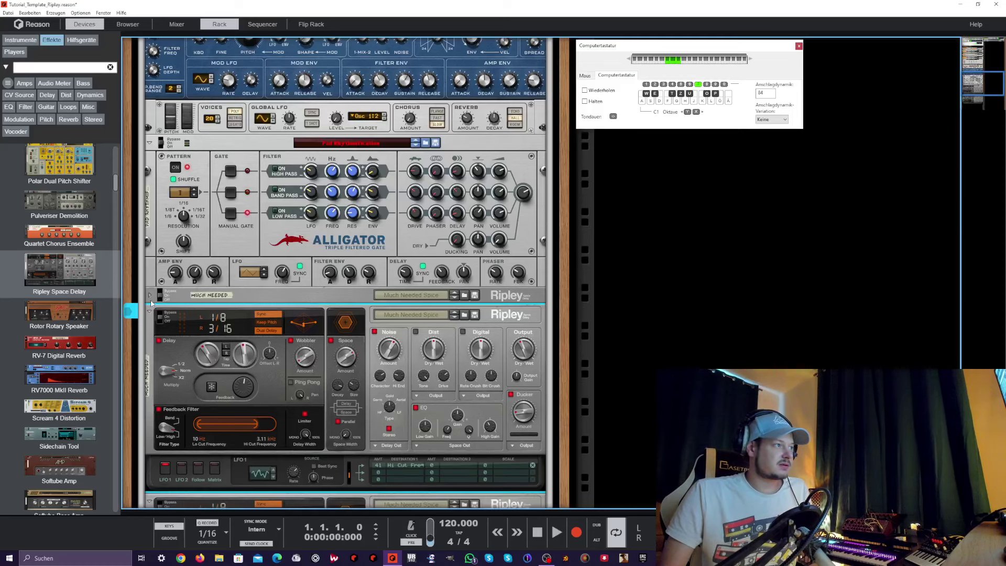
left_click(149, 295)
scroll(461, 360, "down", 8)
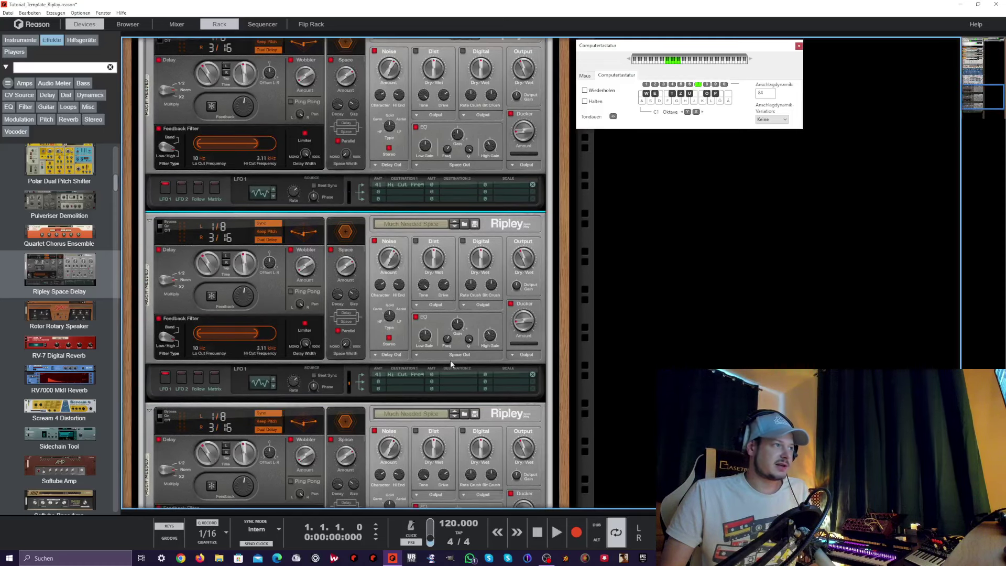
- Load the Honky Trembles patch into the first Ripley below the Alligator
scroll(451, 360, "up", 8)
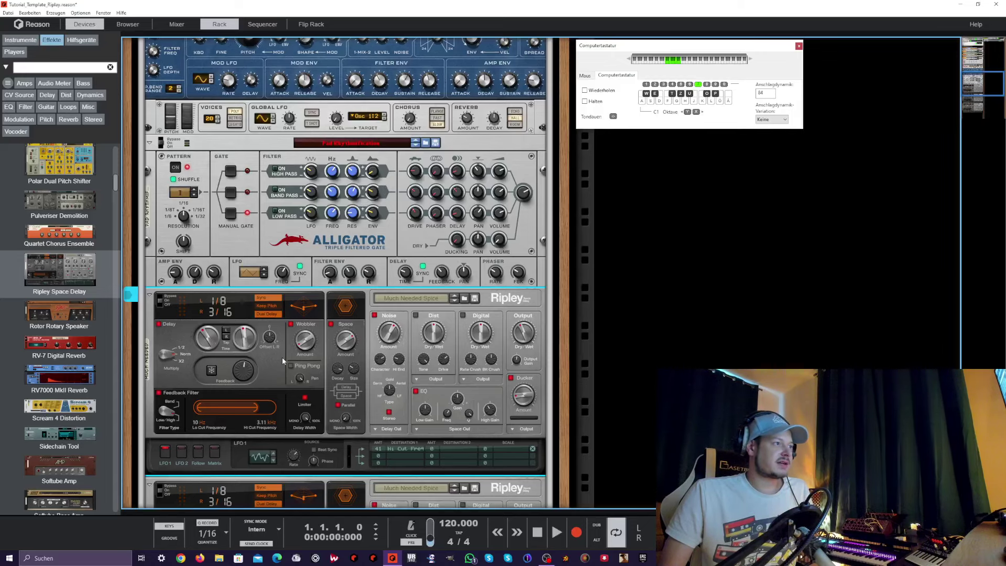
left_click_drag(985, 91, 977, 93)
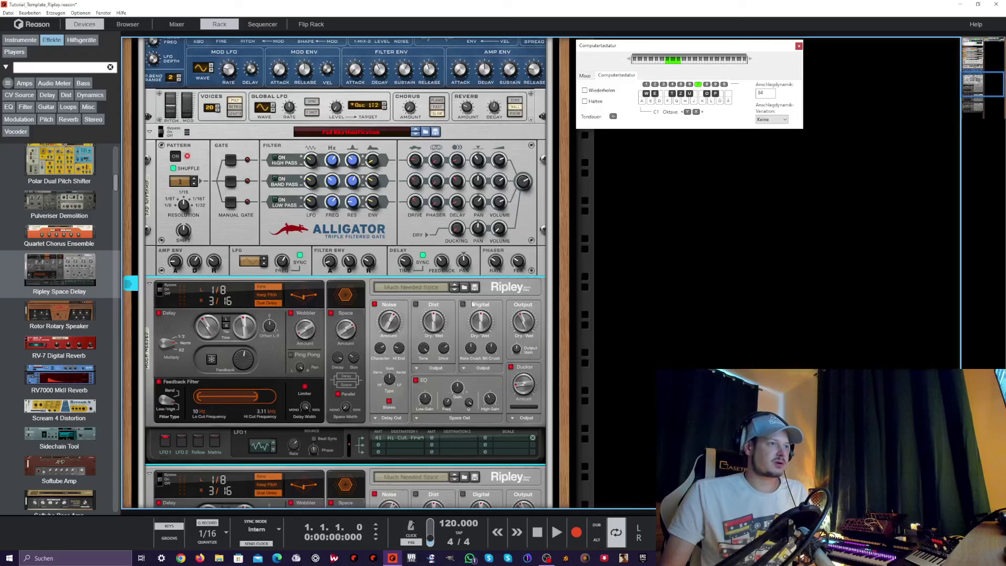
left_click(464, 287)
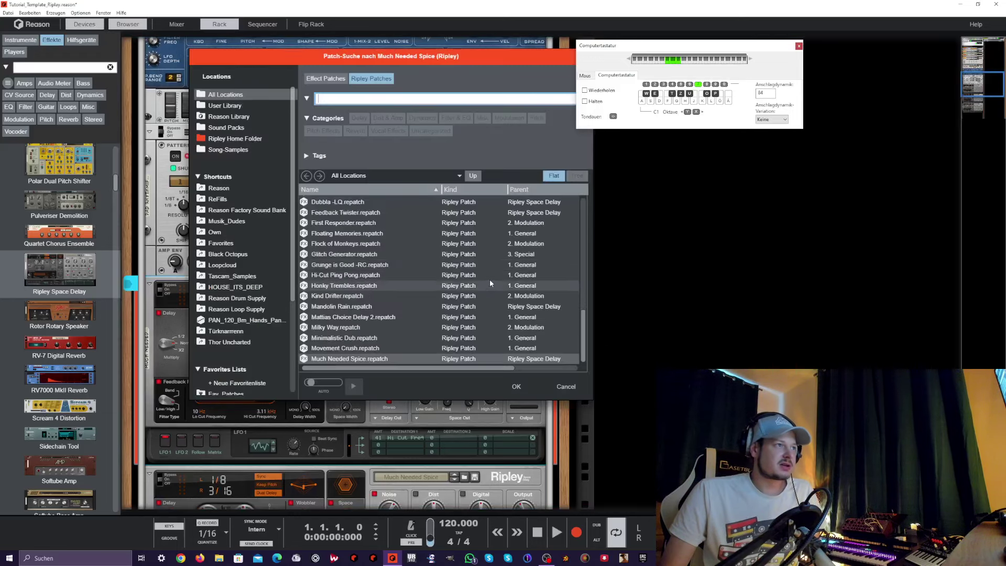
scroll(404, 254, "down", 1)
double_click(372, 276)
- Load the Pitch Stepper patch from the 3. Special folder into the second Ripley
scroll(417, 315, "down", 2)
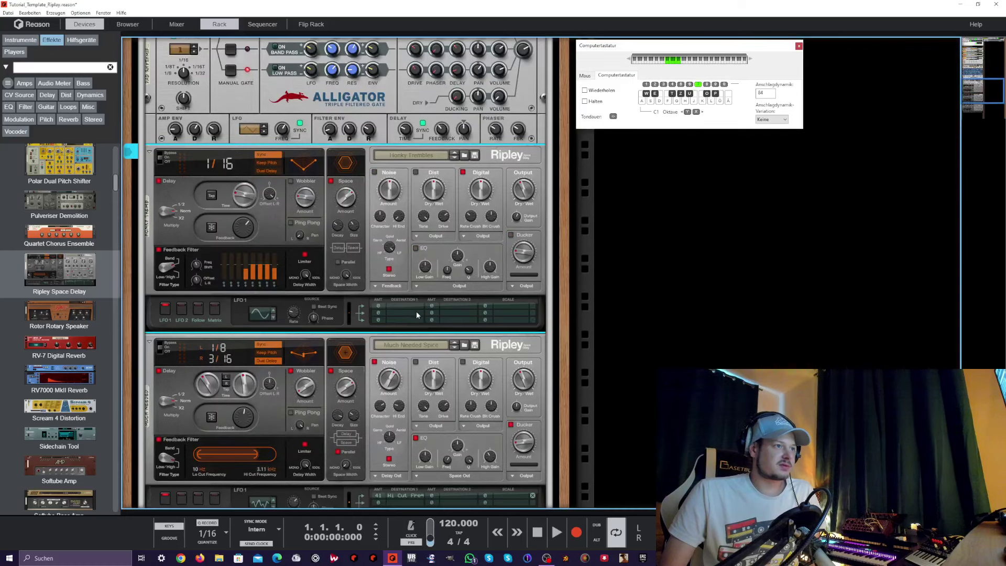
left_click(463, 346)
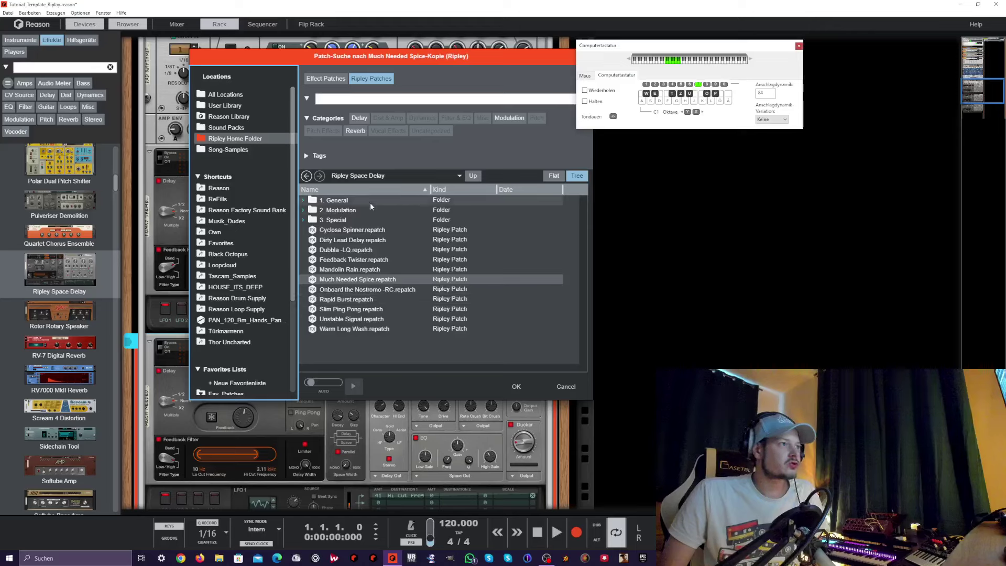
double_click(373, 220)
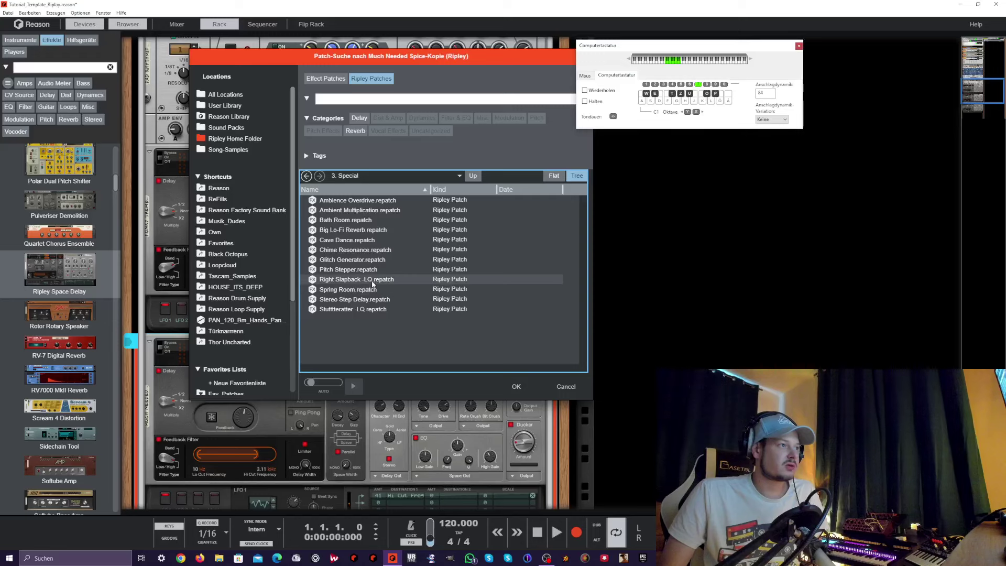
double_click(375, 272)
- Load the Broken Beyond Repair patch from the 2. Modulation folder into the third Ripley
scroll(382, 268, "down", 5)
left_click(465, 204)
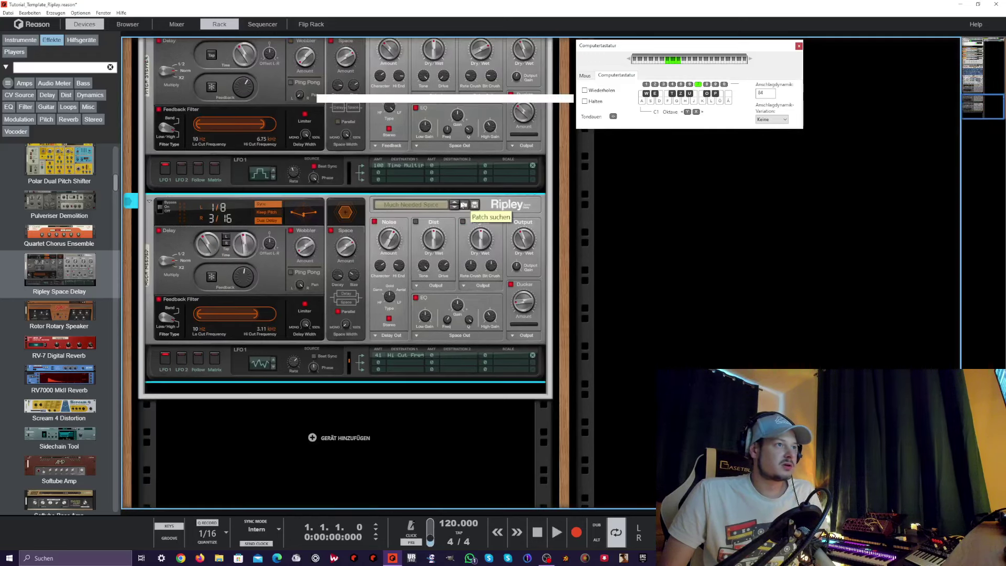
left_click(235, 138)
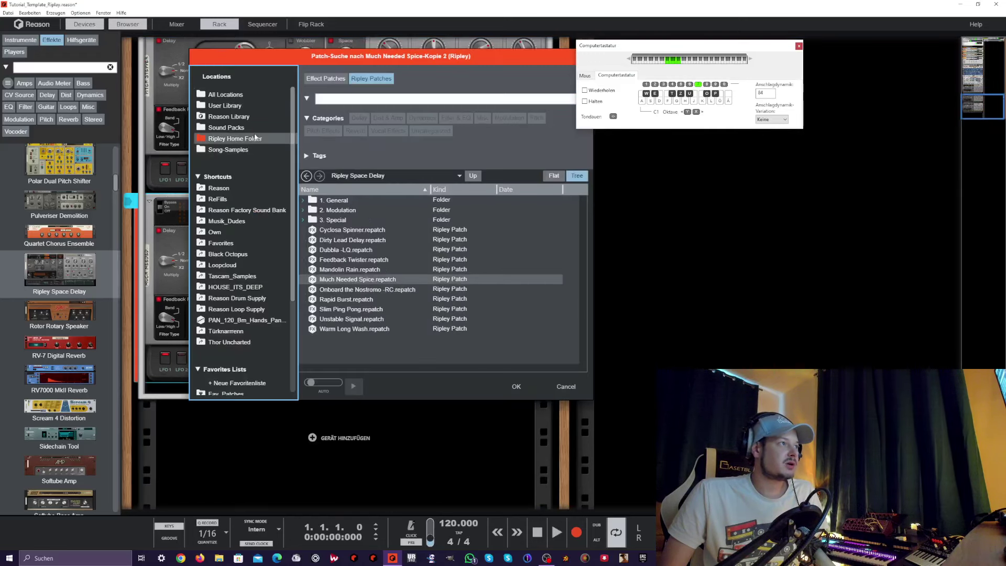
double_click(357, 210)
scroll(375, 267, "up", 2)
double_click(373, 269)
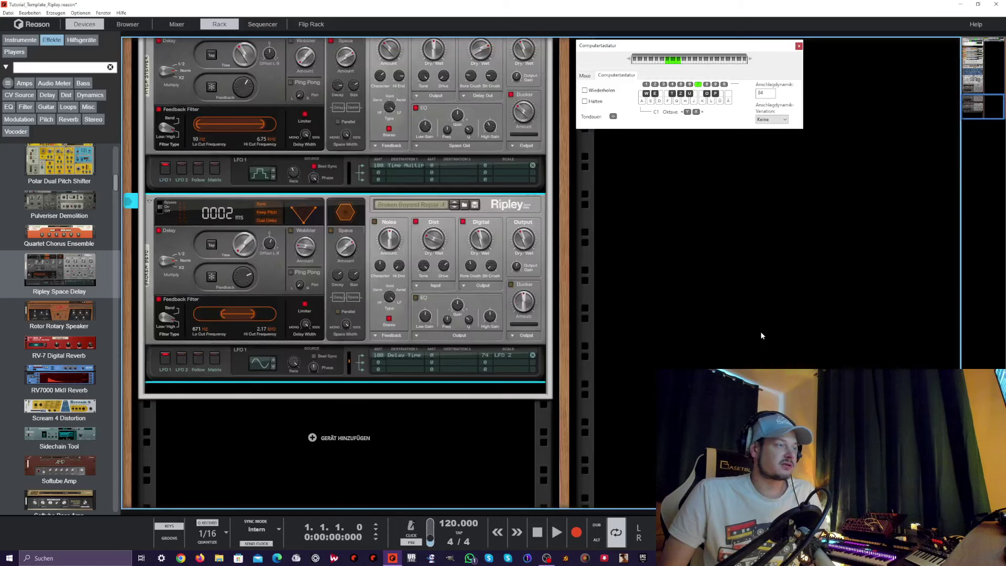
- Set the Alligator's gate pattern to 24
scroll(759, 329, "up", 5)
scroll(754, 326, "up", 8)
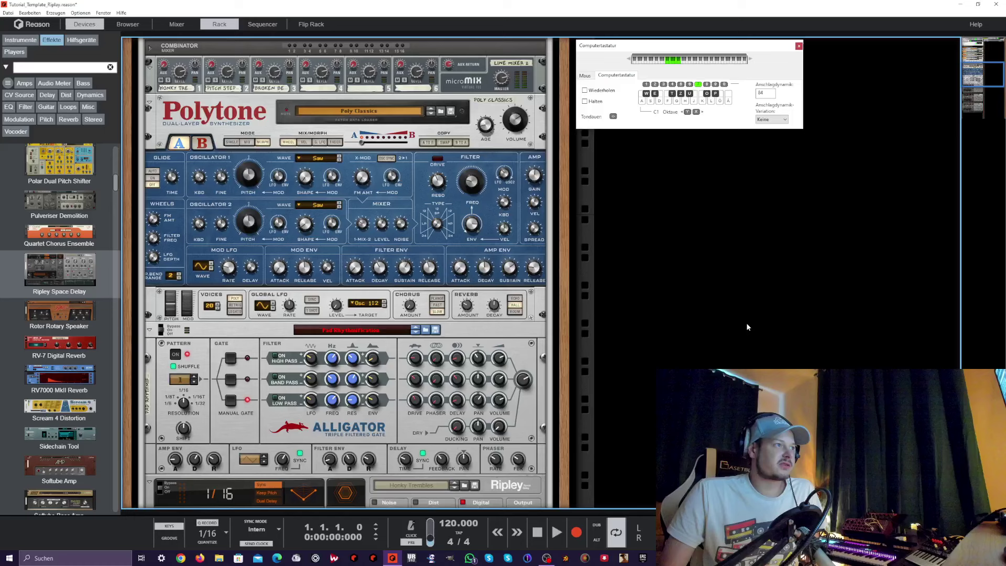
scroll(747, 326, "down", 3)
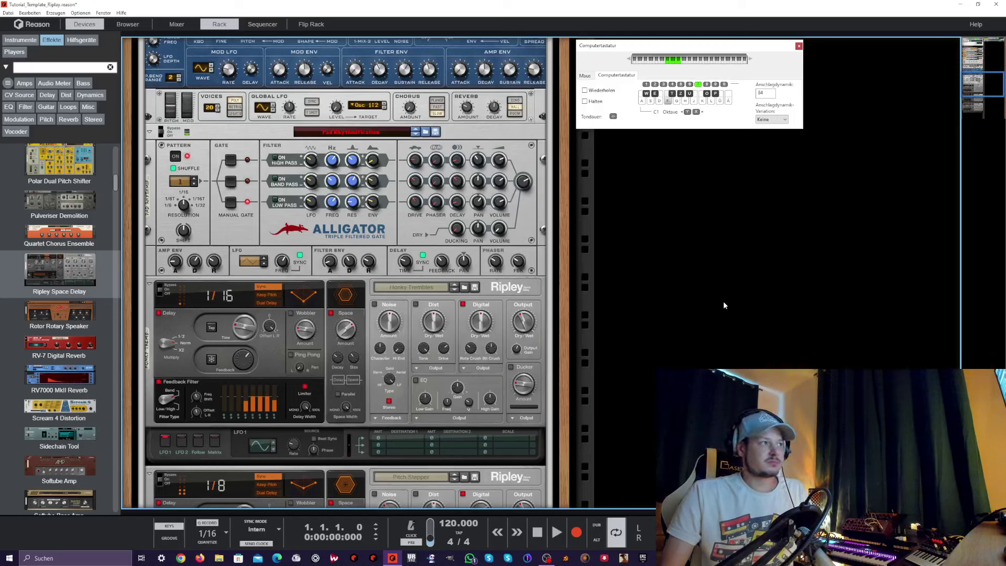
scroll(723, 304, "up", 3)
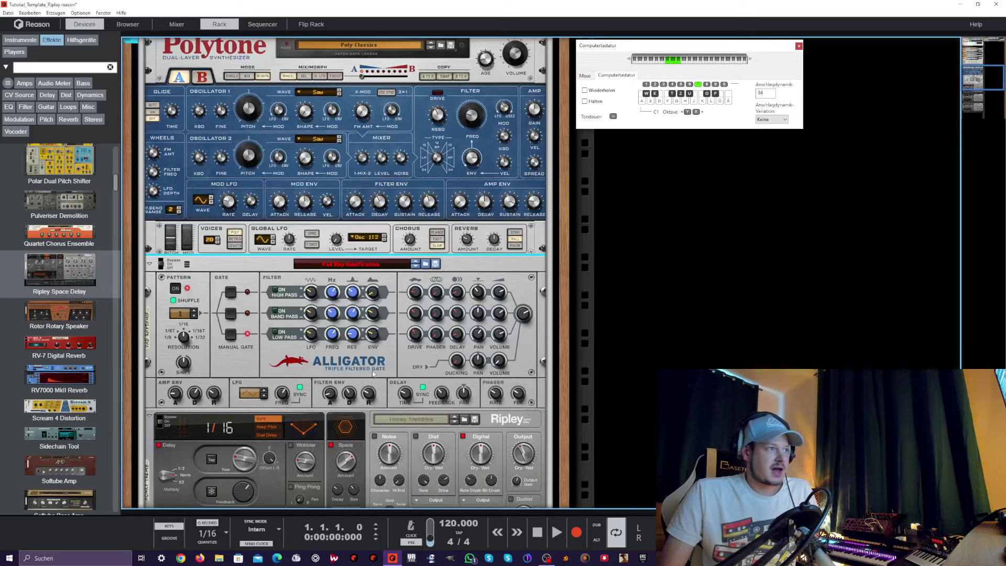
scroll(374, 371, "down", 3)
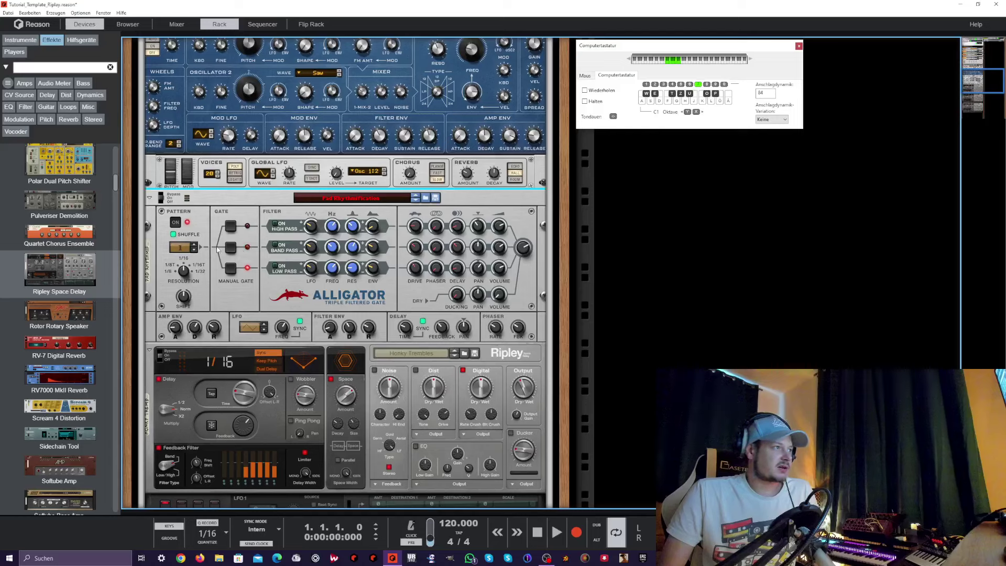
left_click_drag(181, 251, 194, 187)
left_click_drag(192, 87, 199, 49)
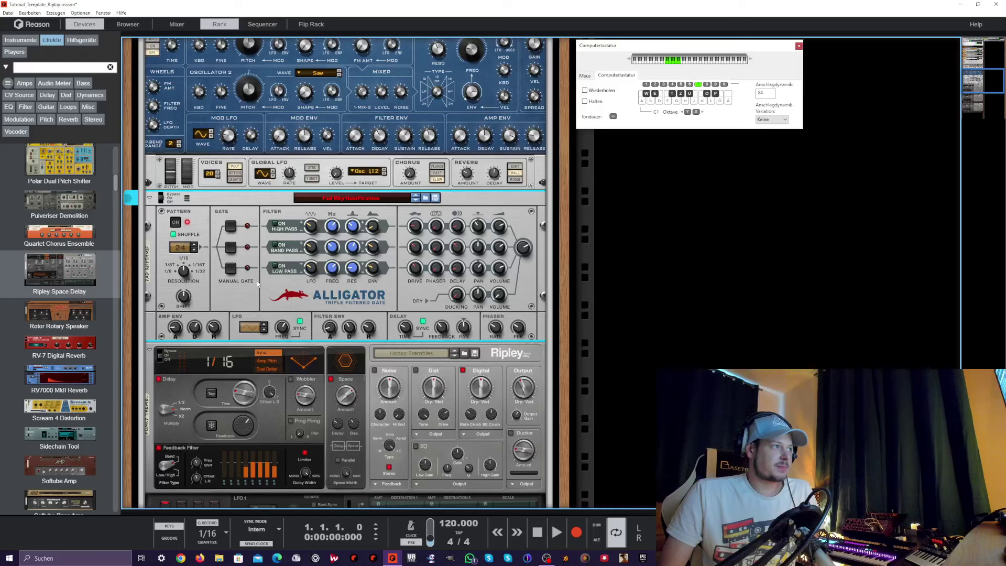
- Show the new Combinator's editor and map Control 1 to the Alligator's Pattern parameter
scroll(256, 283, "up", 10)
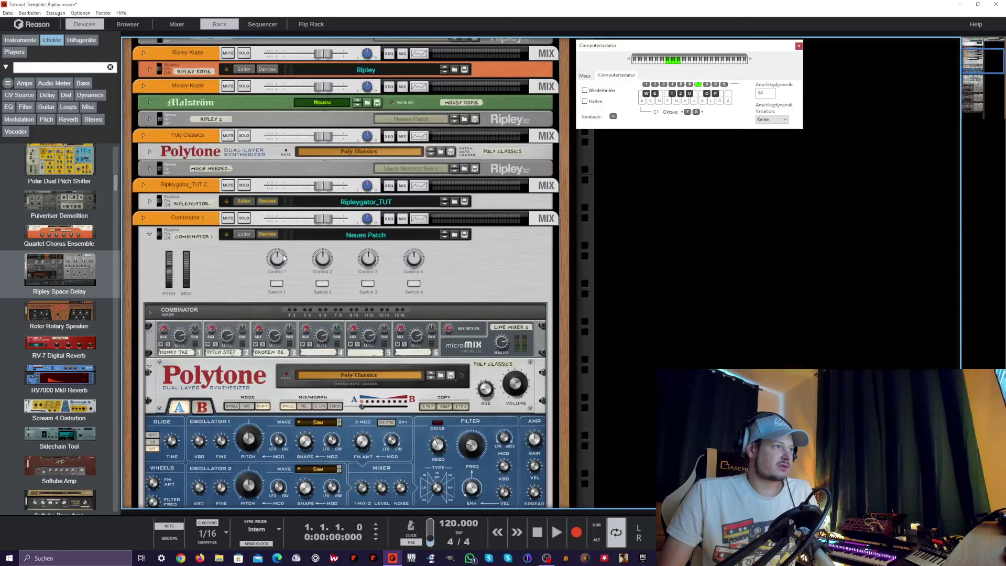
left_click(244, 235)
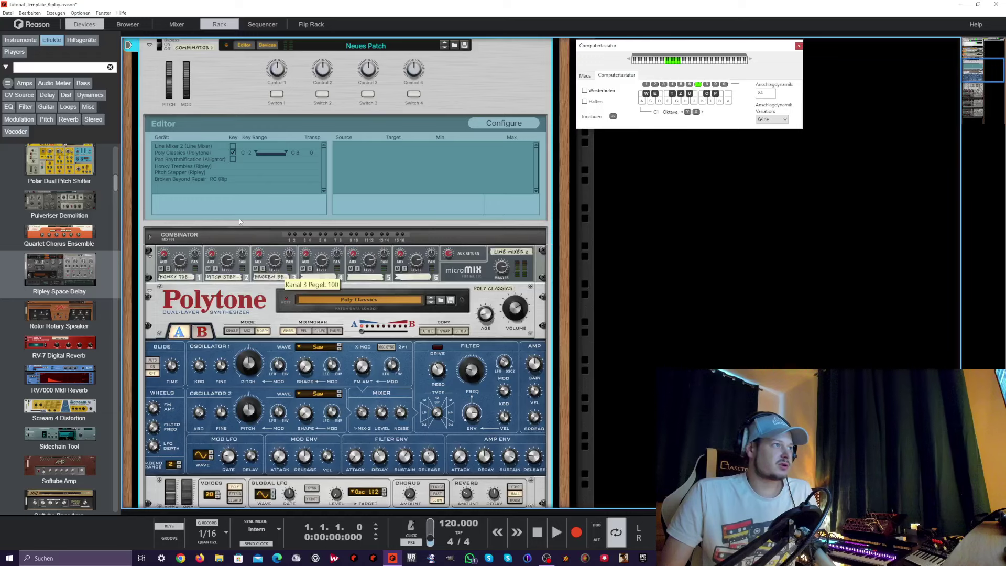
scroll(263, 262, "up", 2)
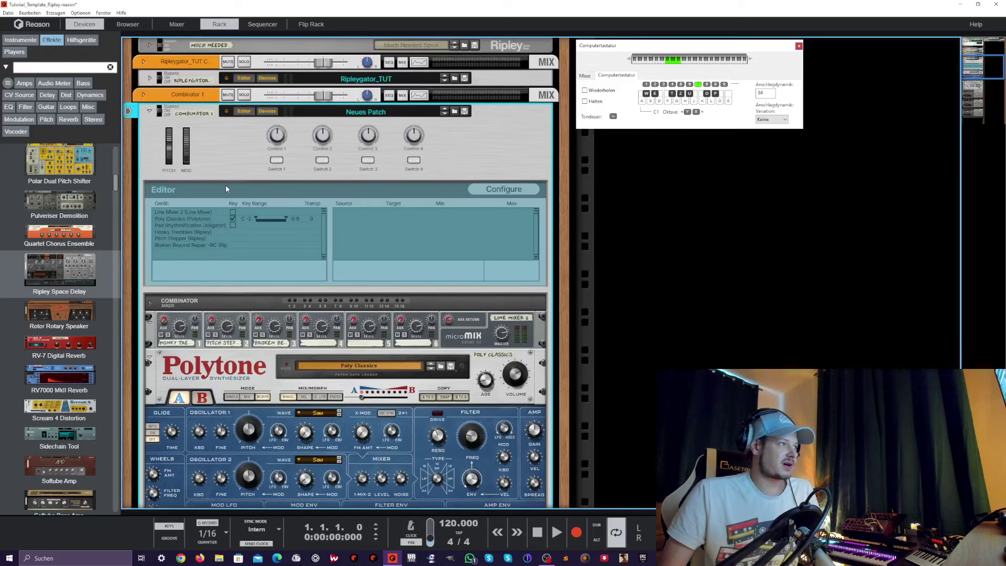
left_click(176, 225)
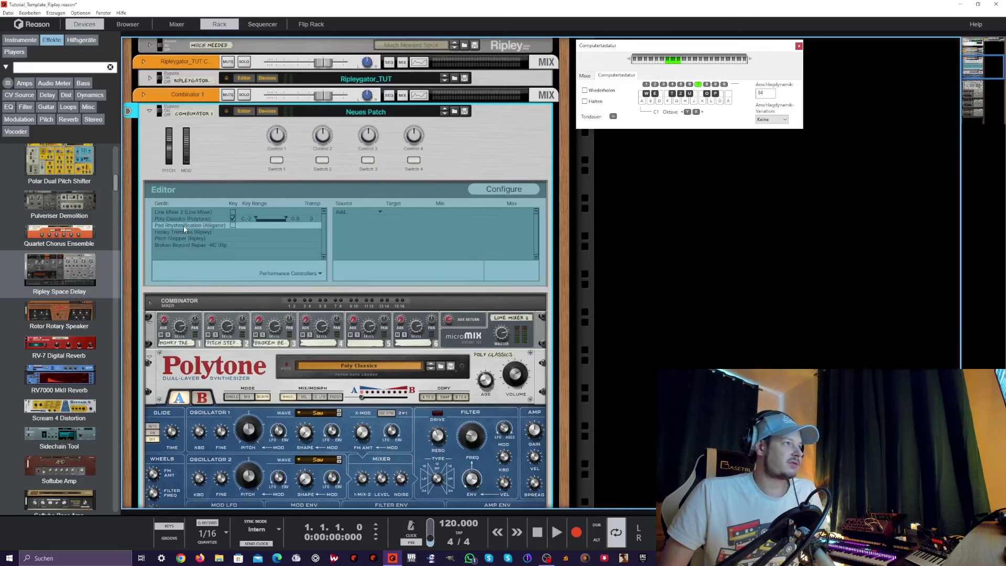
left_click(350, 213)
left_click(356, 223)
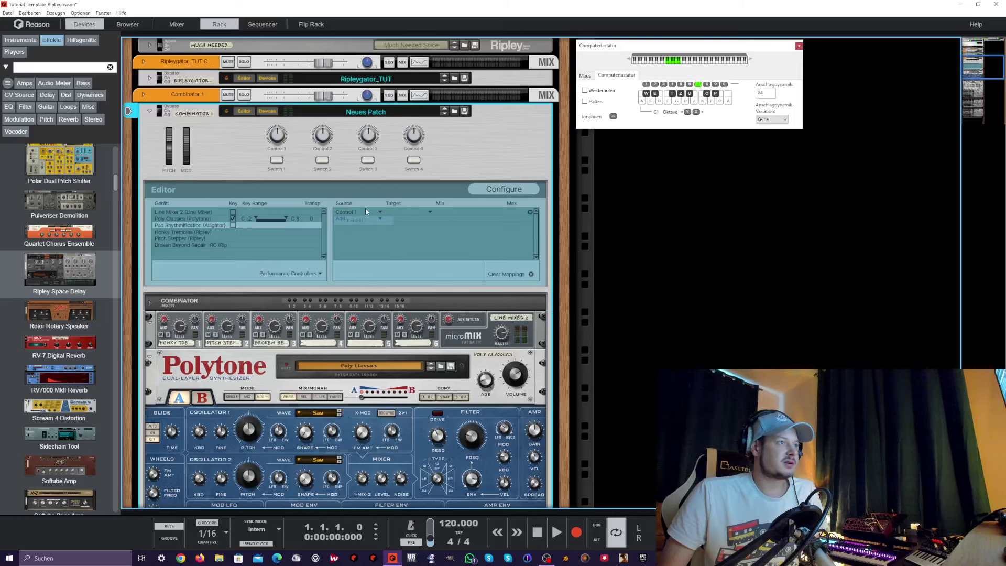
left_click(429, 213)
mouse_move(430, 241)
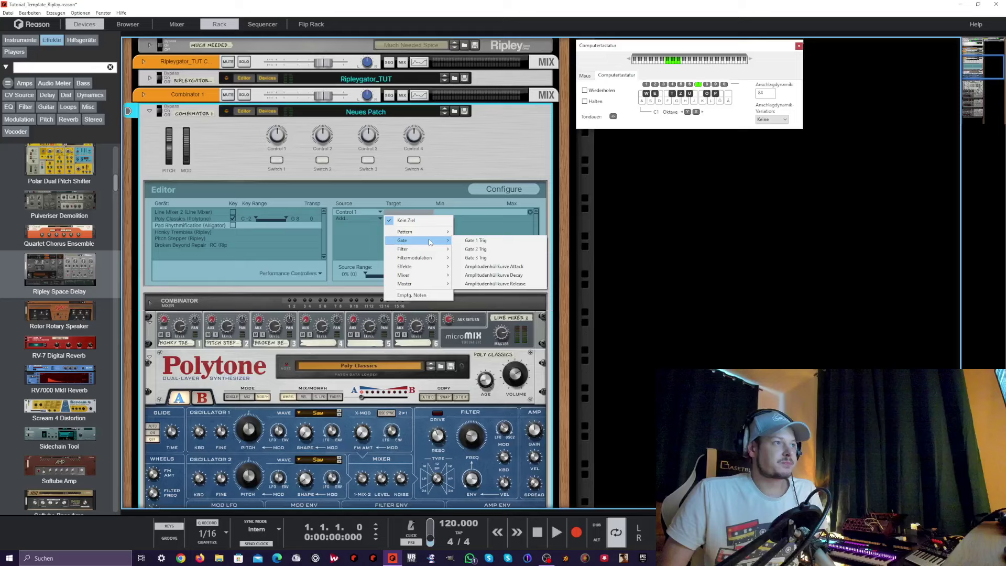
left_click(487, 259)
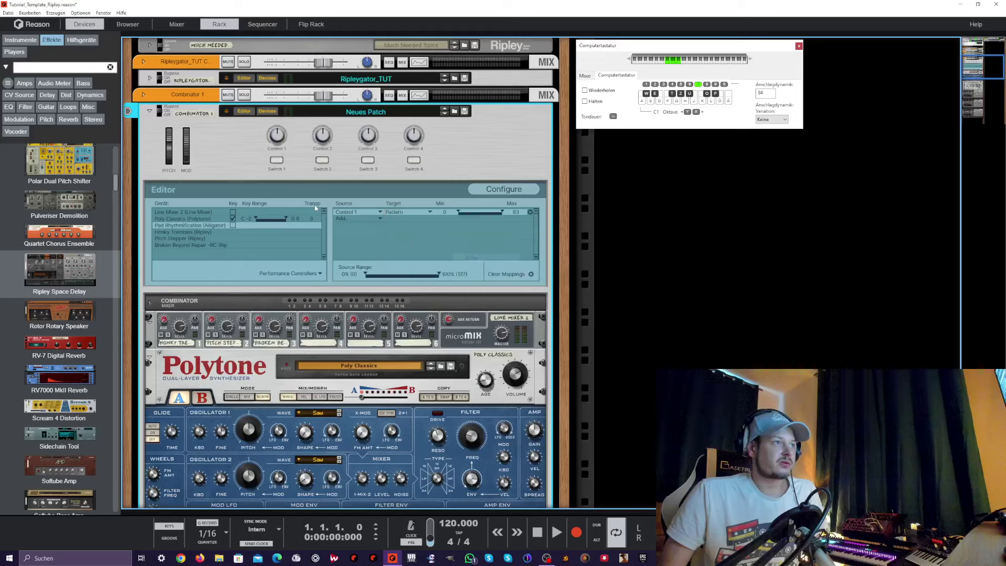
- Rename the Combinator's first control knob Pattern
double_click(281, 149)
type("Pa")
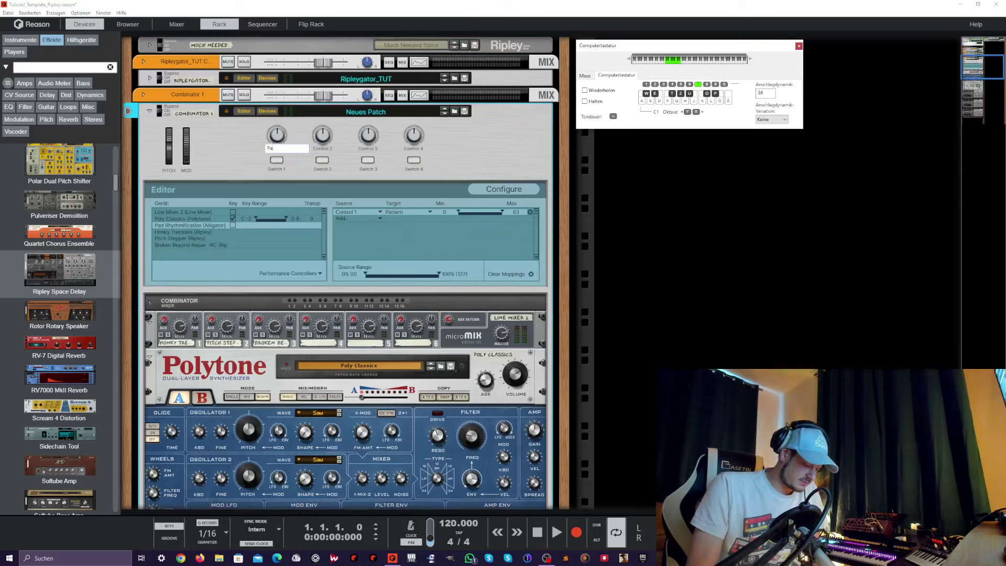
type("ttern")
key("Return")
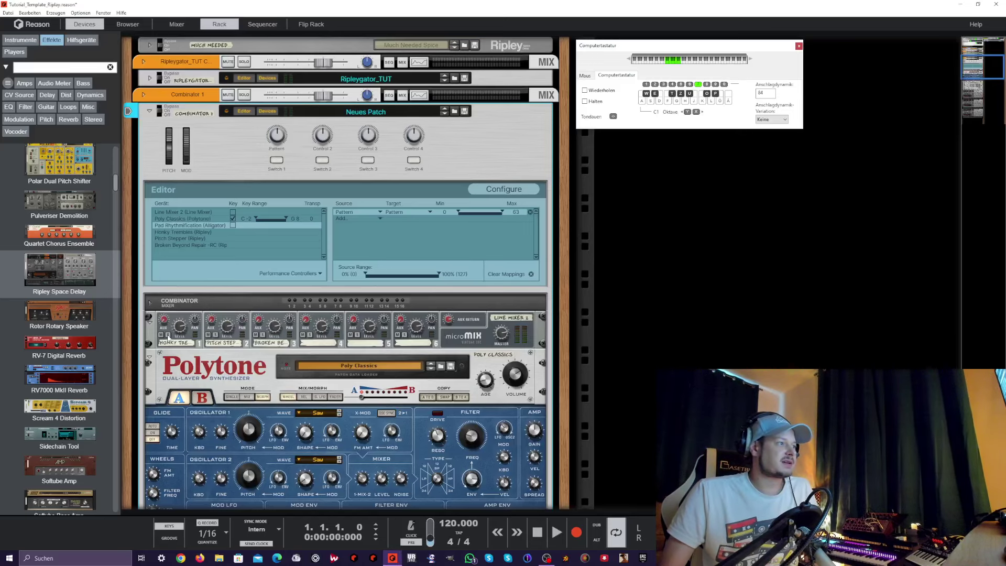
- Fold the Polytone and sweep the Combinator's Pattern knob, leaving the Alligator on pattern 21
left_click(150, 356)
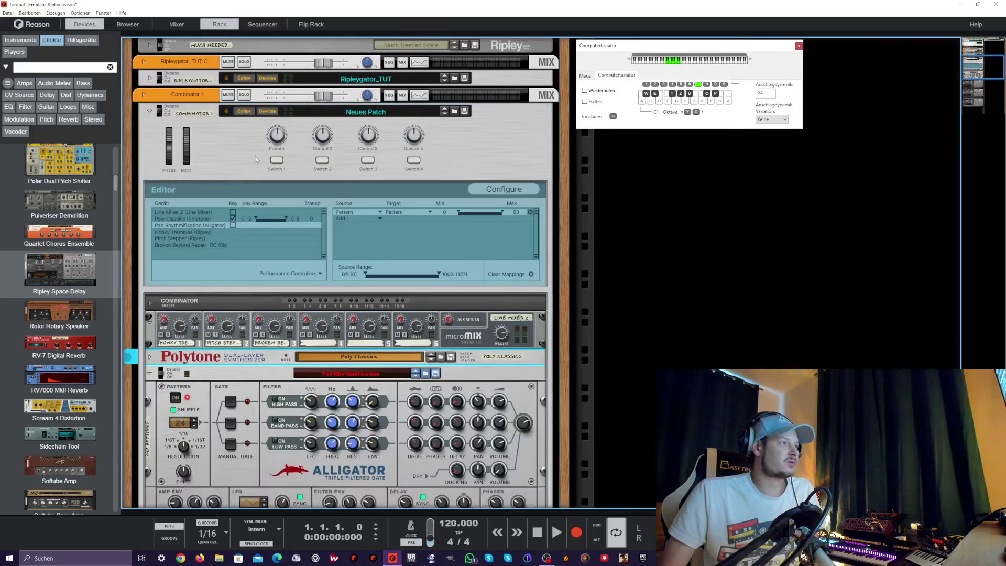
left_click_drag(277, 135, 285, 184)
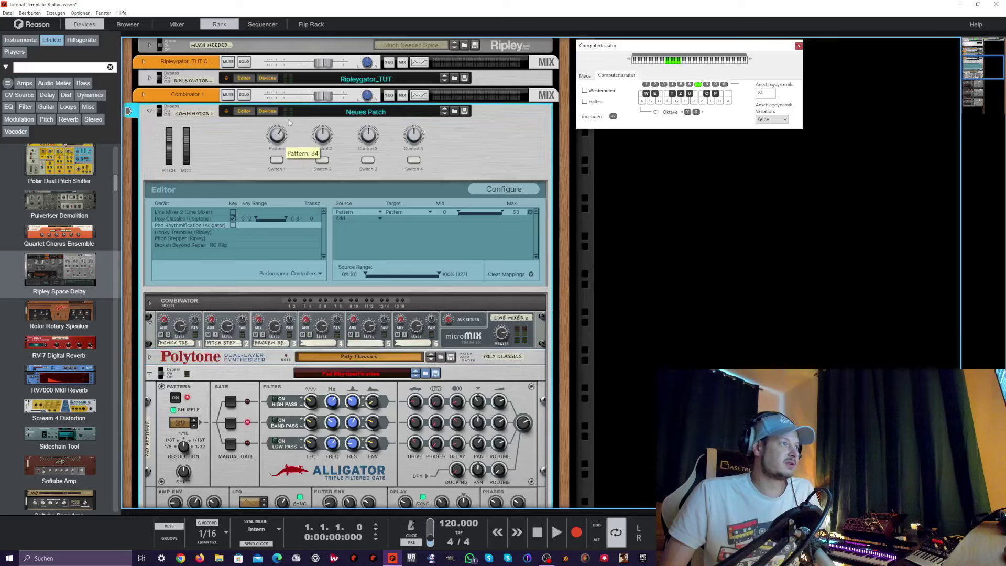
left_click_drag(290, 123, 290, 79)
left_click_drag(293, 157, 292, 187)
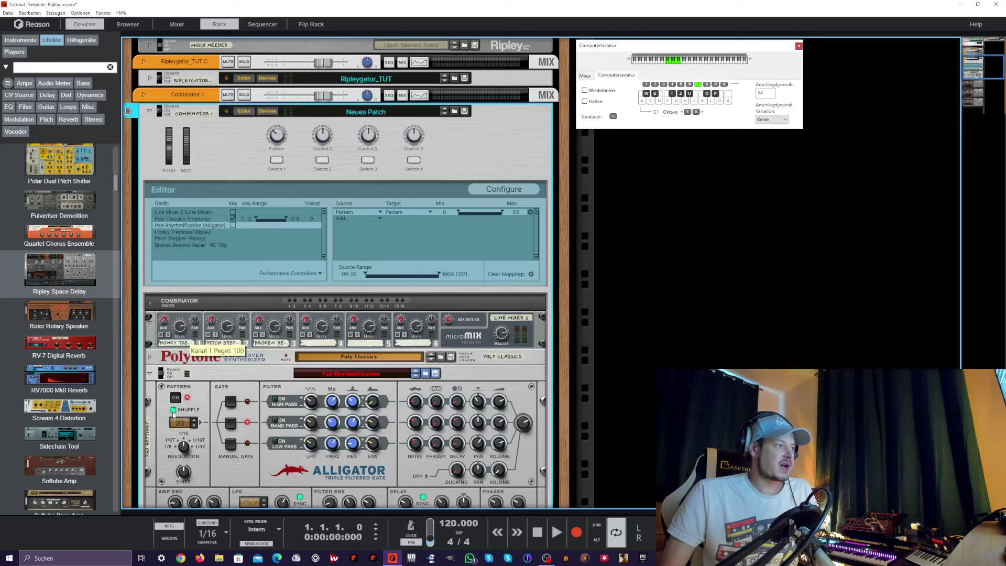
- Switch off the Alligator's built-in pattern and add a Matrix Pattern-Sequencer whose gate CV feeds the Gate 1 input
scroll(479, 350, "down", 2)
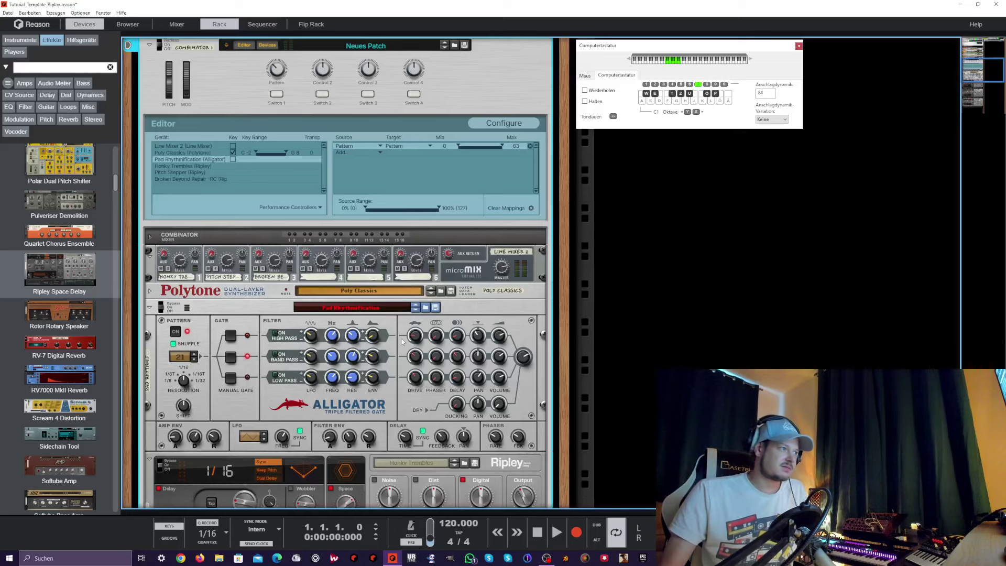
left_click(183, 346)
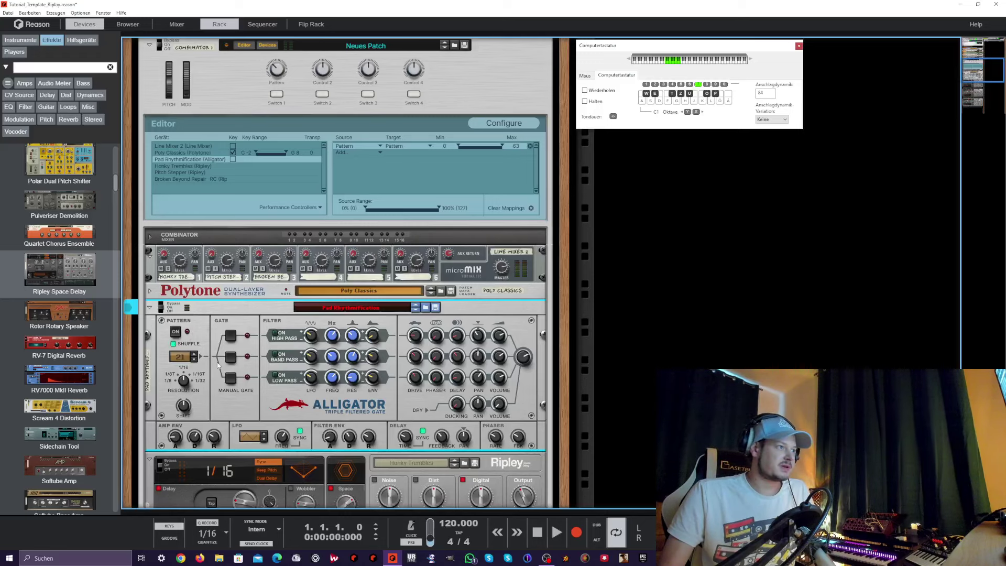
key("Tab")
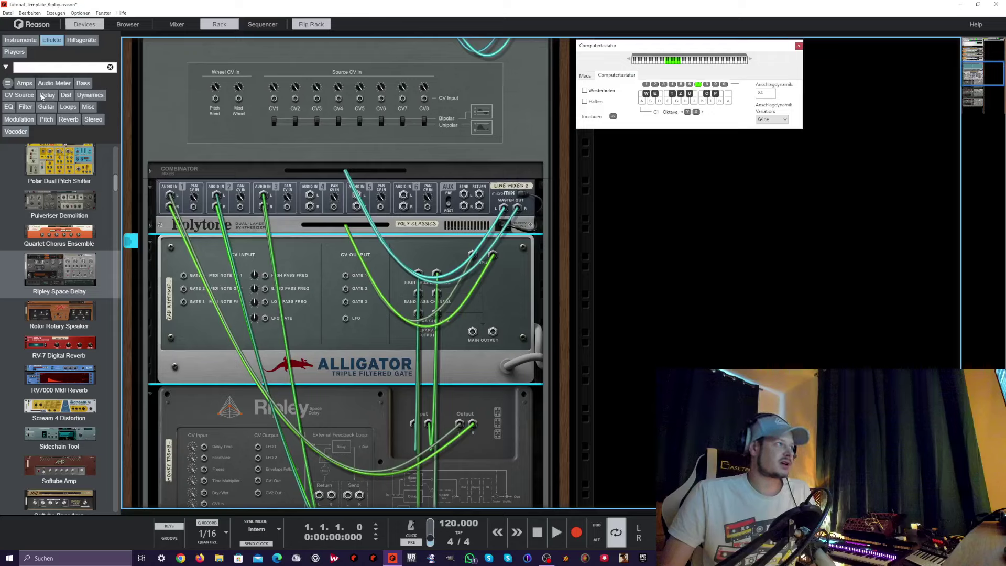
left_click(81, 40)
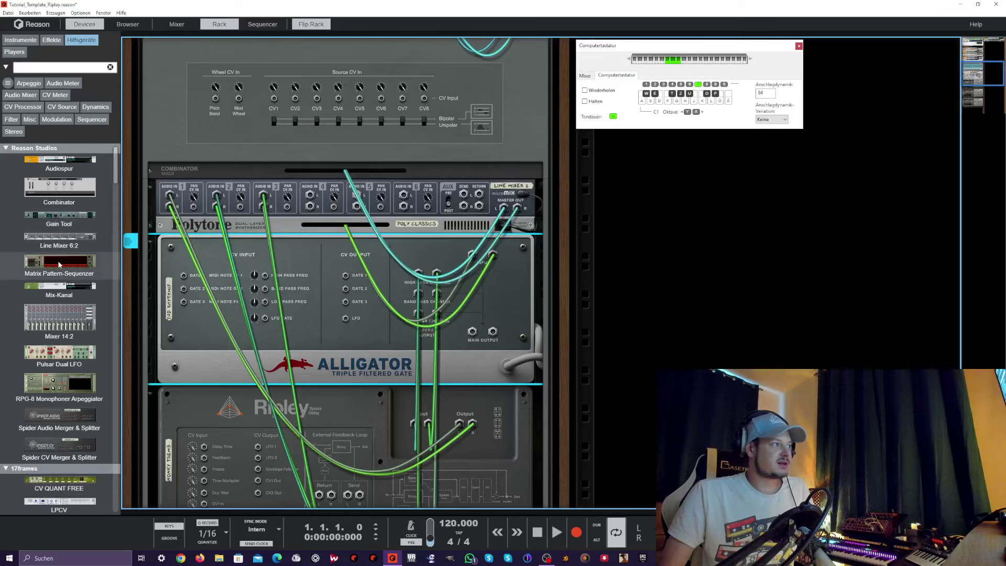
left_click_drag(59, 262, 184, 275)
- Duplicate the Matrix twice and connect the copies' gate CV outputs to the Alligator's Gate 2 and Gate 3 inputs
key("ctrl+d")
left_click_drag(227, 461, 184, 261)
key("ctrl+d")
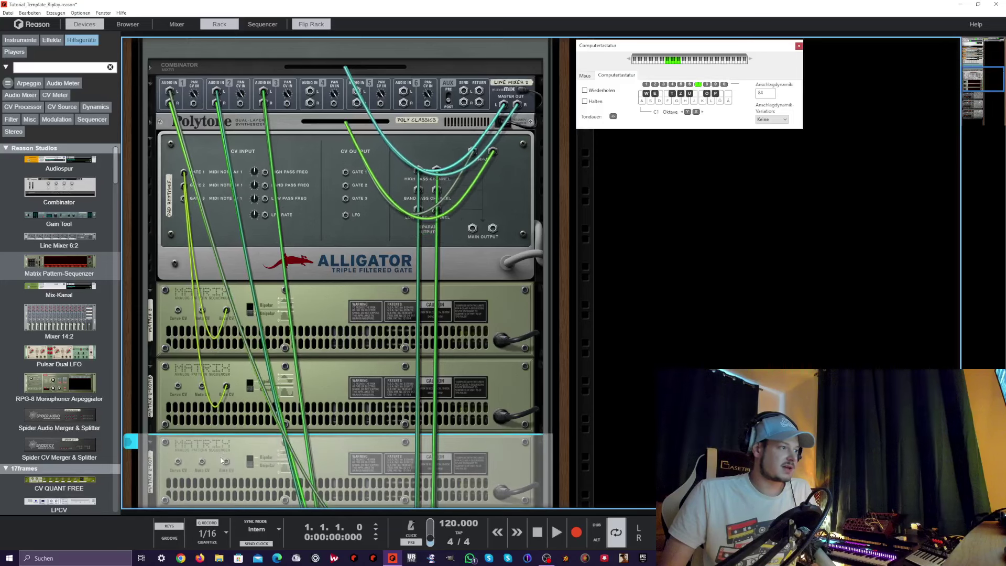
left_click_drag(226, 461, 183, 205)
- On the rack front, clear the default gates of the first two Matrix sequencers and program gates on steps 1–3 of the first
key("Tab")
mouse_move(314, 344)
left_mouse_down()
mouse_move(255, 354)
mouse_move(500, 356)
left_mouse_up()
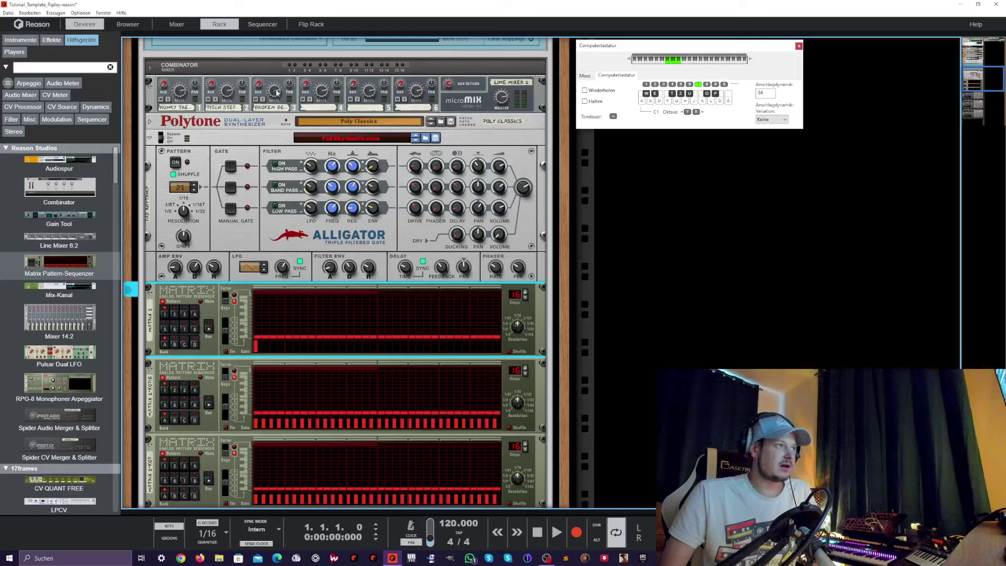
left_click_drag(255, 430, 500, 431)
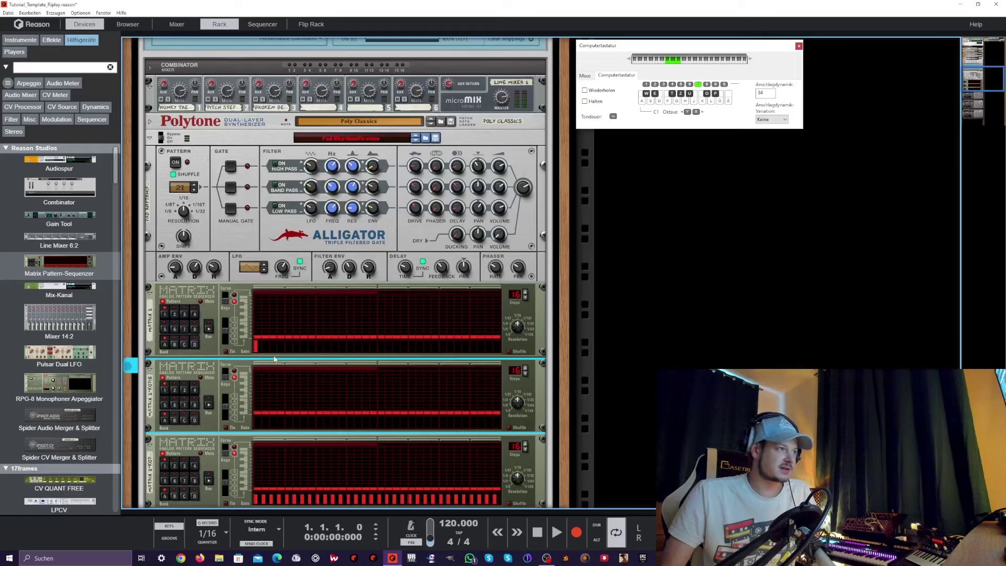
left_click_drag(259, 348, 273, 348)
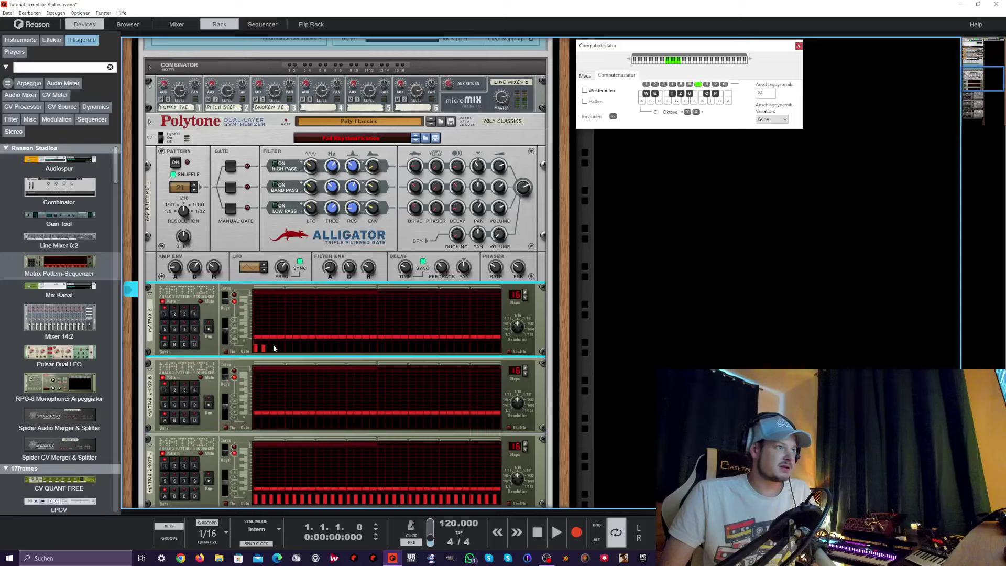
- Program gates on steps 5, 7 and 8 of the second Matrix, only 9, 11 and 12 of the third, and 14–16 of the first
left_click_drag(288, 422, 312, 426)
left_click(304, 425)
left_click_drag(256, 506, 500, 507)
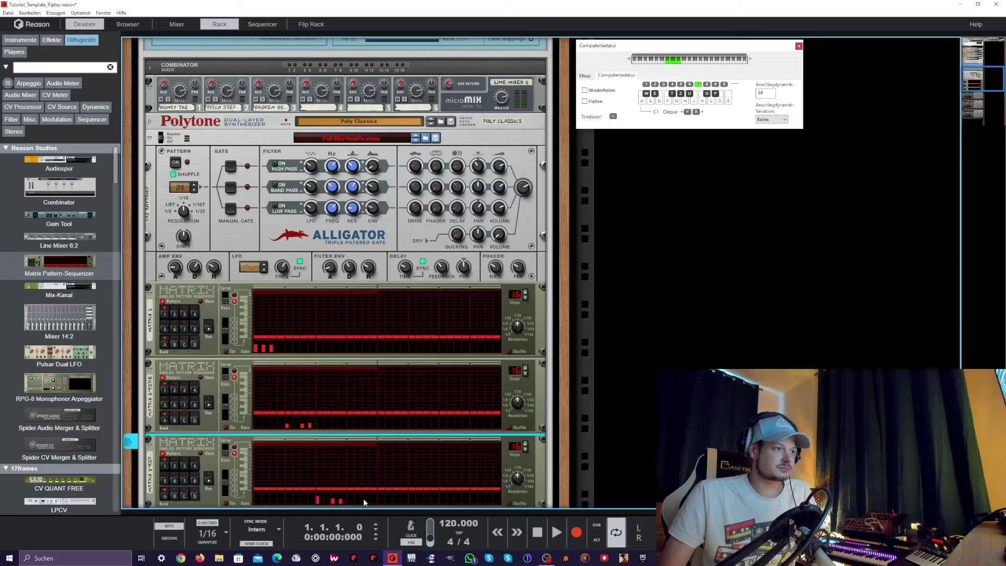
left_click_drag(363, 349, 371, 351)
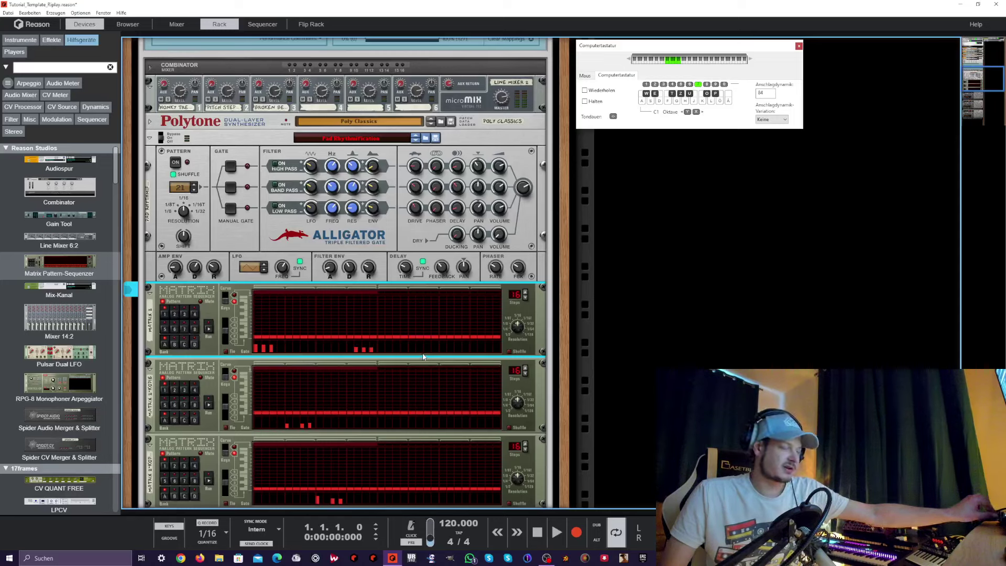
- Start playback and play notes in the C2 octave to audition the gated patch
left_click(557, 532)
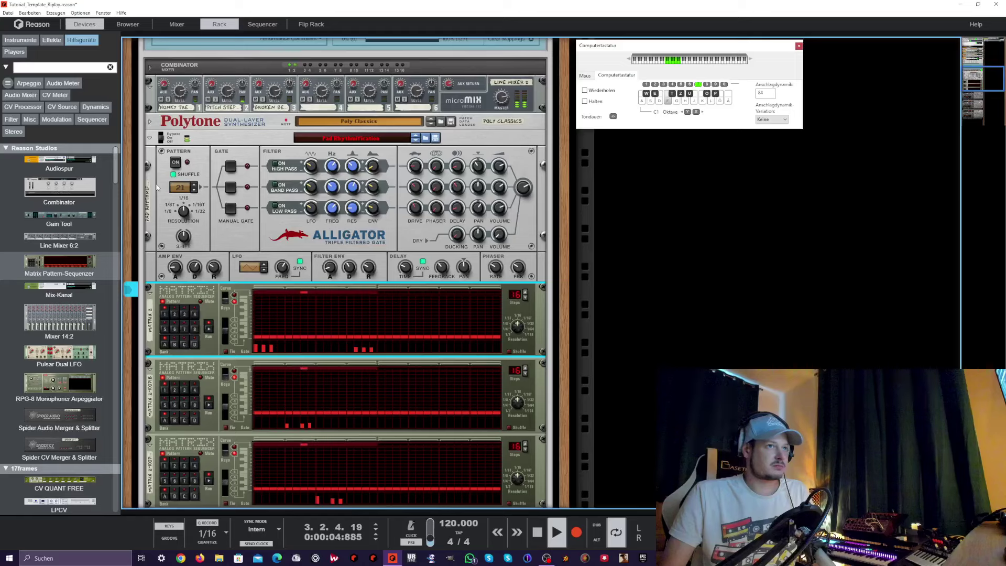
left_click(695, 61)
key("f")
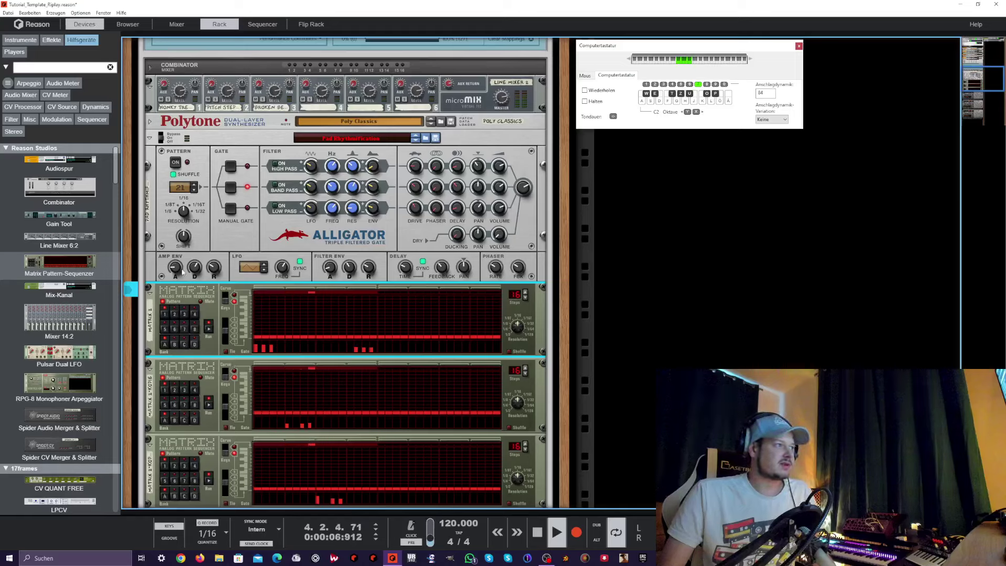
- Enable Tie on all three Matrix sequencers and redraw tied gates: steps 1–3 and 14–16, steps 5–8, and steps 9–12 respectively
left_click(226, 352)
left_click_drag(274, 347, 254, 347)
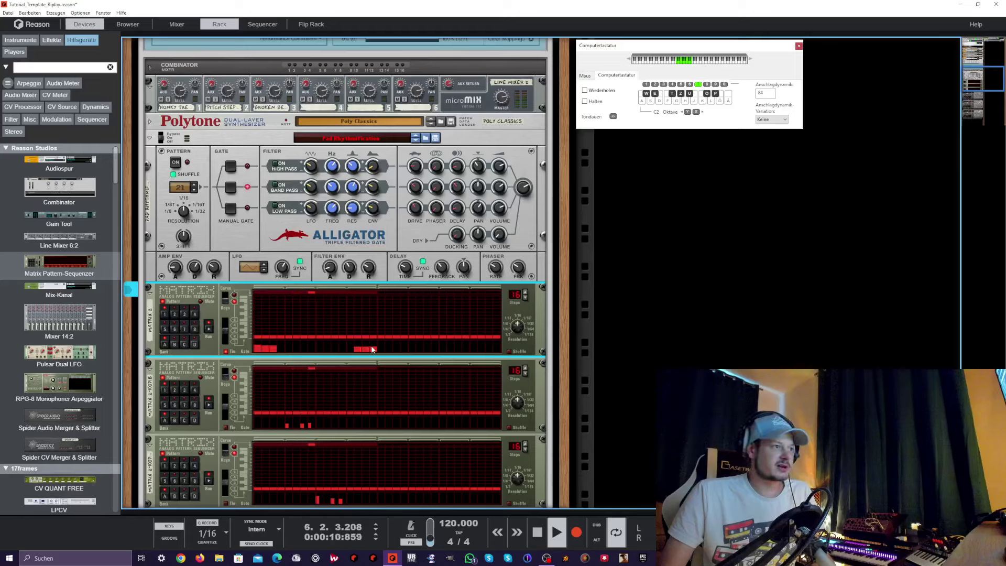
left_click(294, 425)
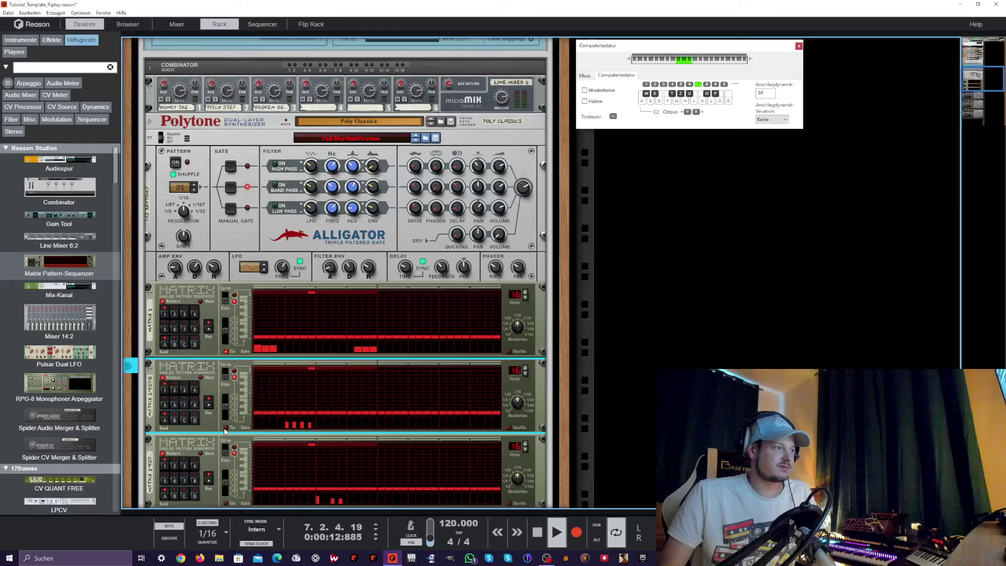
left_click_drag(287, 425, 310, 426)
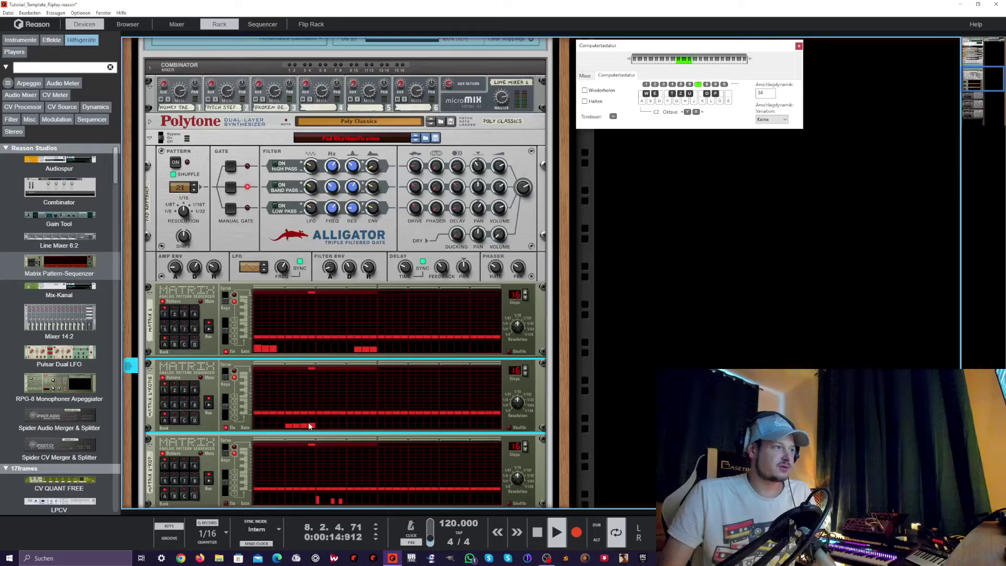
left_click(226, 503)
left_click_drag(320, 503, 344, 502)
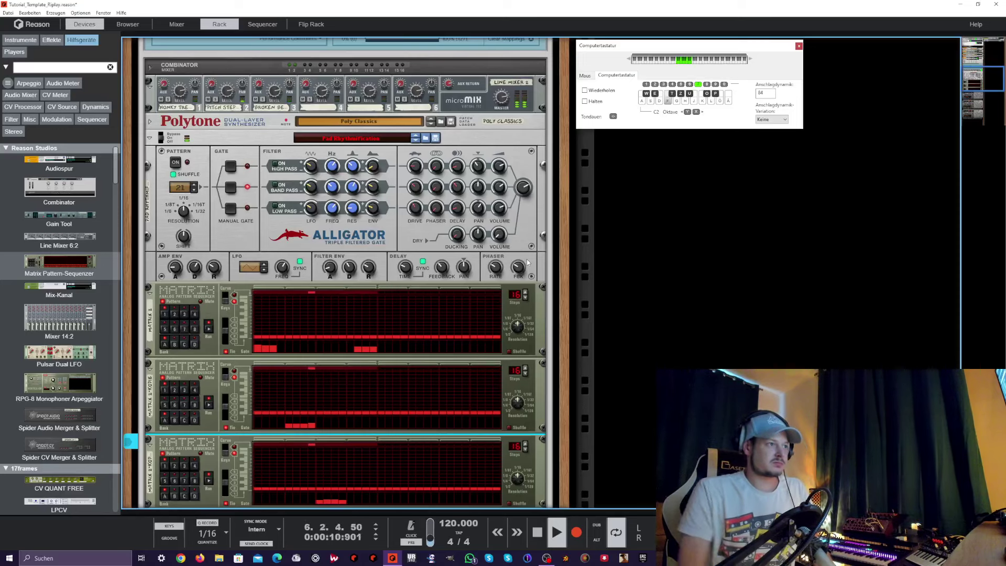
- Shift the computer keyboard to the C1 octave and set the line mixer's master level to 109
left_click(675, 61)
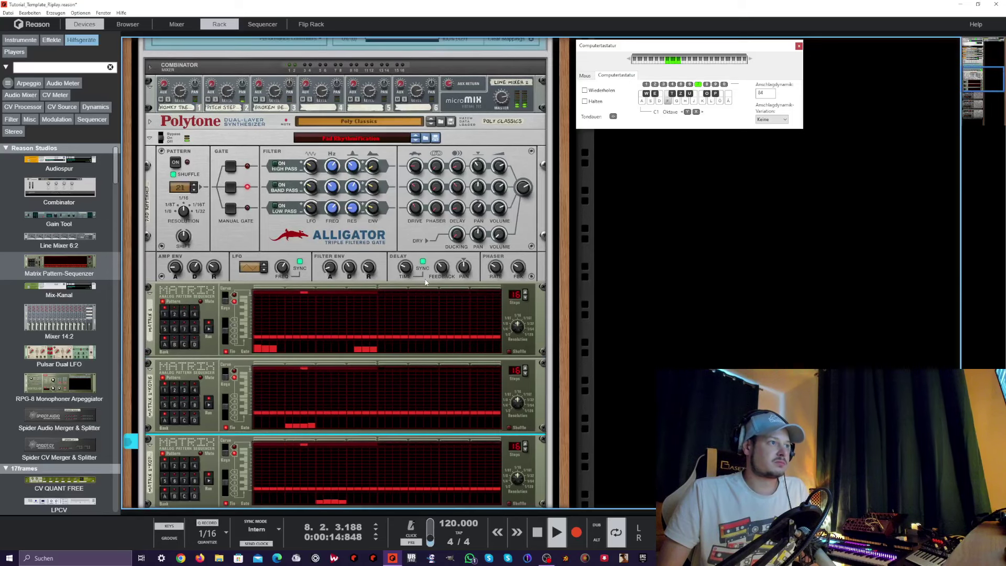
left_click(507, 93)
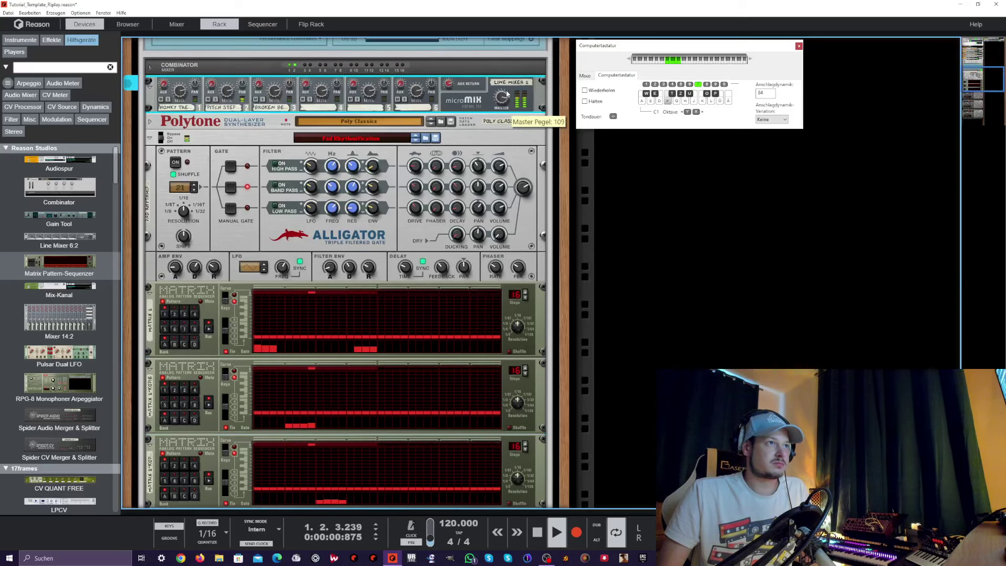
- Fine-tune the line mixer's master level and switch on the Alligator's high-pass, band-pass and low-pass filters
left_click_drag(507, 93, 512, 89)
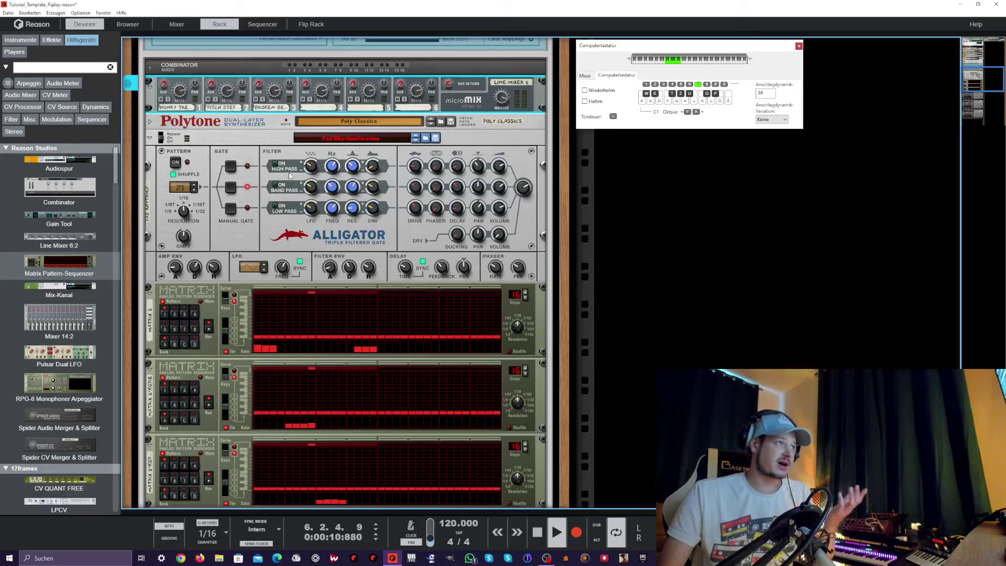
left_click(276, 187)
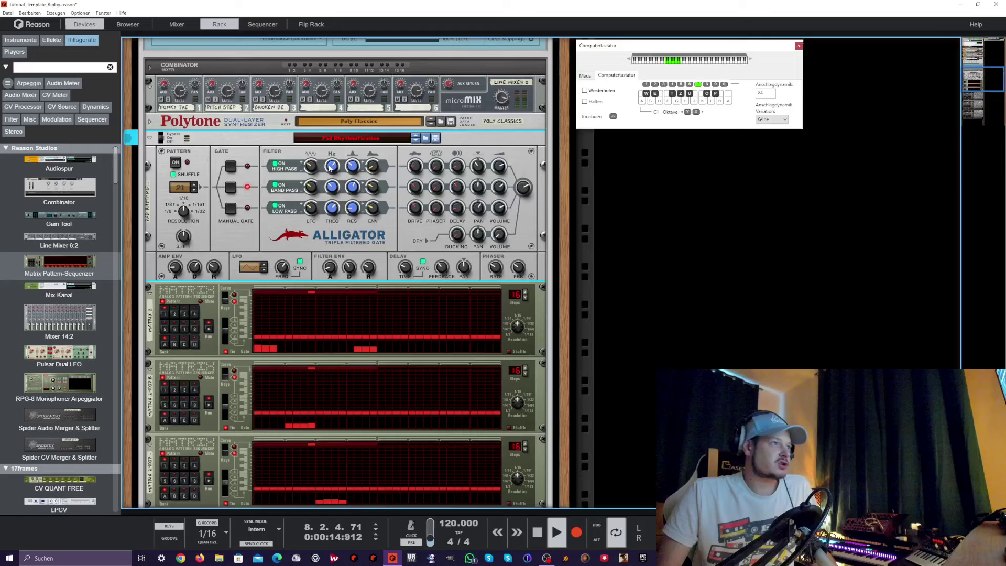
mouse_move(331, 170)
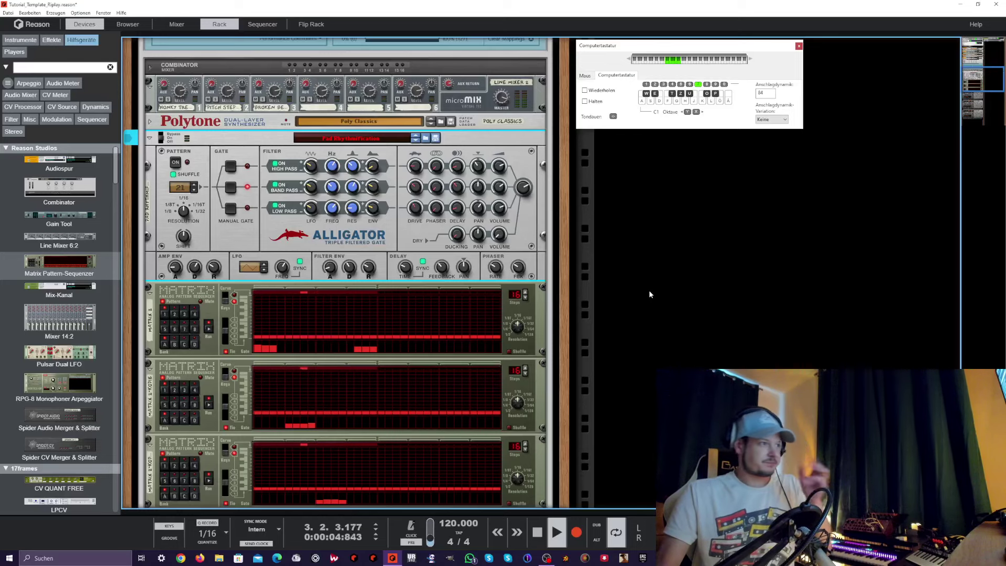
- Turn off tempo sync on all three Ripley delays and set the second's delay time to 641 ms and the third's to 1681 ms
scroll(661, 276, "down", 2)
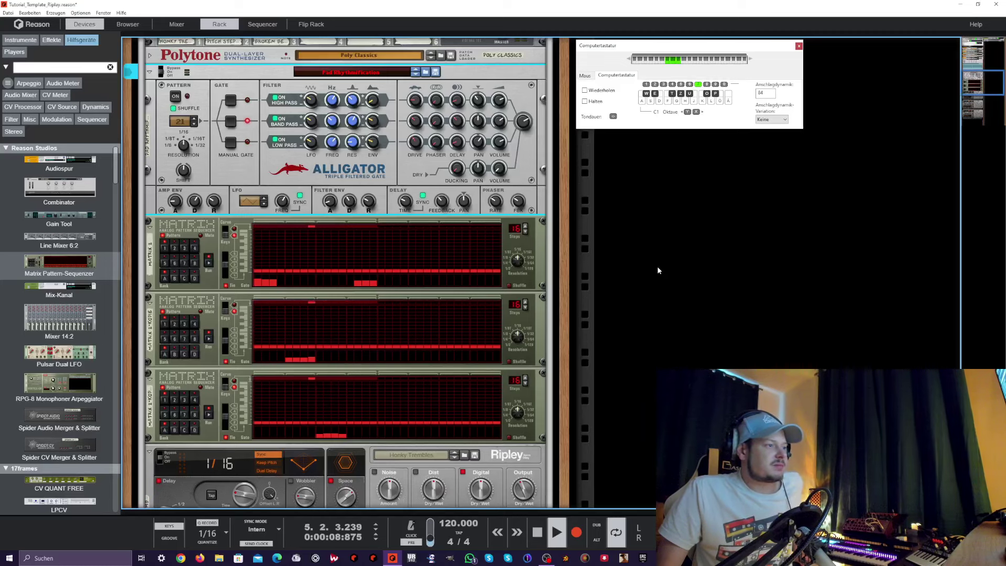
scroll(668, 258, "down", 2)
scroll(669, 258, "down", 8)
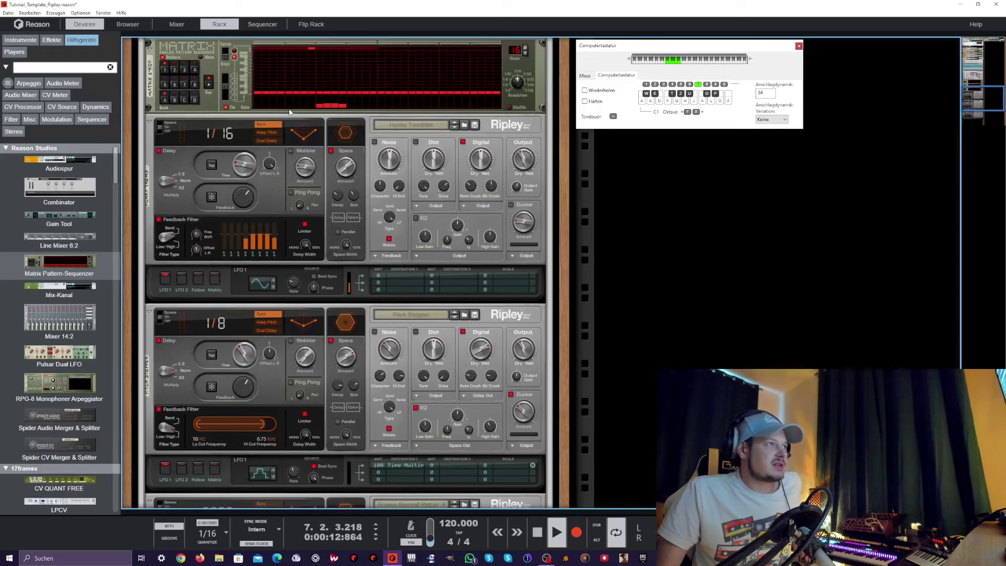
left_click(261, 125)
left_click(283, 318)
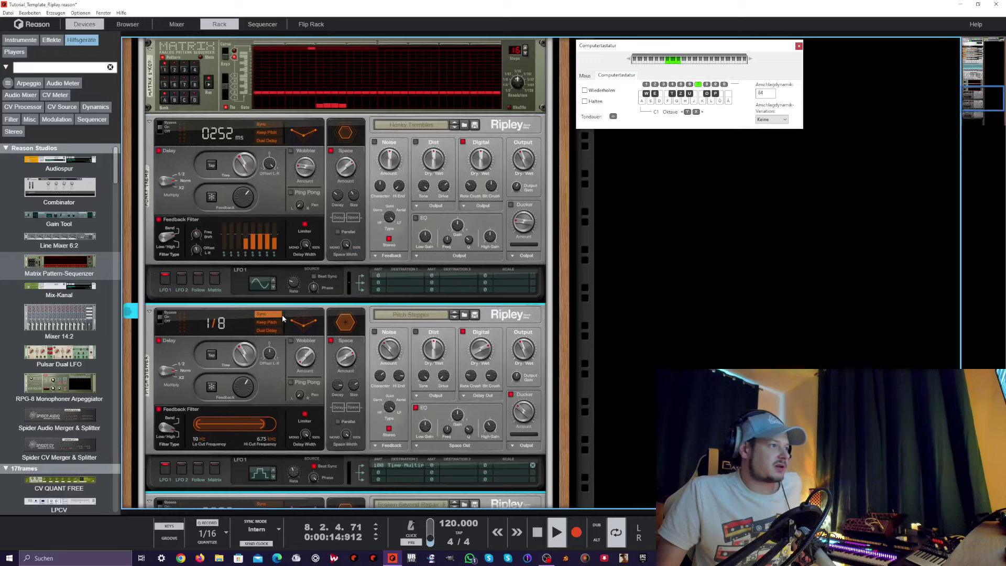
left_click(269, 315)
left_click_drag(245, 357, 263, 262)
scroll(271, 373, "down", 6)
left_click_drag(248, 356, 252, 374)
- Return to the line mixer and Alligator and audition the patch with the unsynced delays
scroll(251, 289, "up", 4)
scroll(246, 192, "up", 2)
scroll(257, 369, "up", 6)
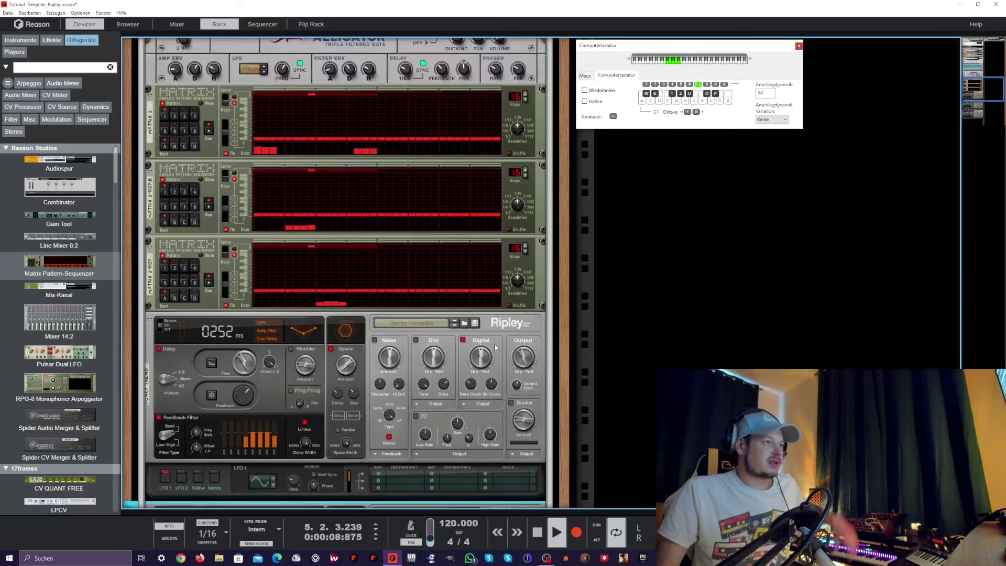
scroll(487, 361, "down", 2)
scroll(487, 360, "up", 10)
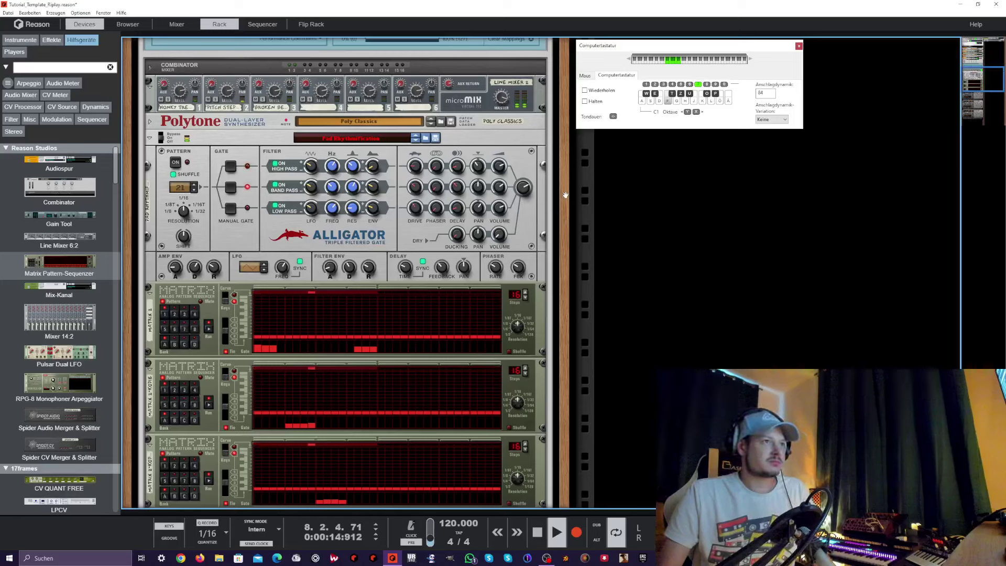
left_click(501, 98)
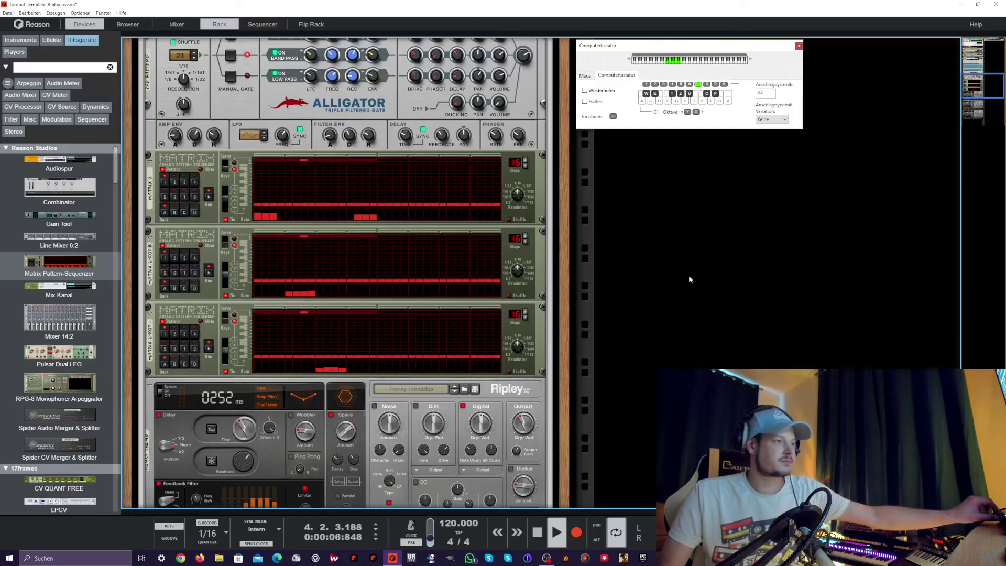
- Shorten the third Ripley's delay time to 1133 ms and the second Ripley's to 318 ms
scroll(687, 278, "down", 5)
scroll(688, 280, "down", 1)
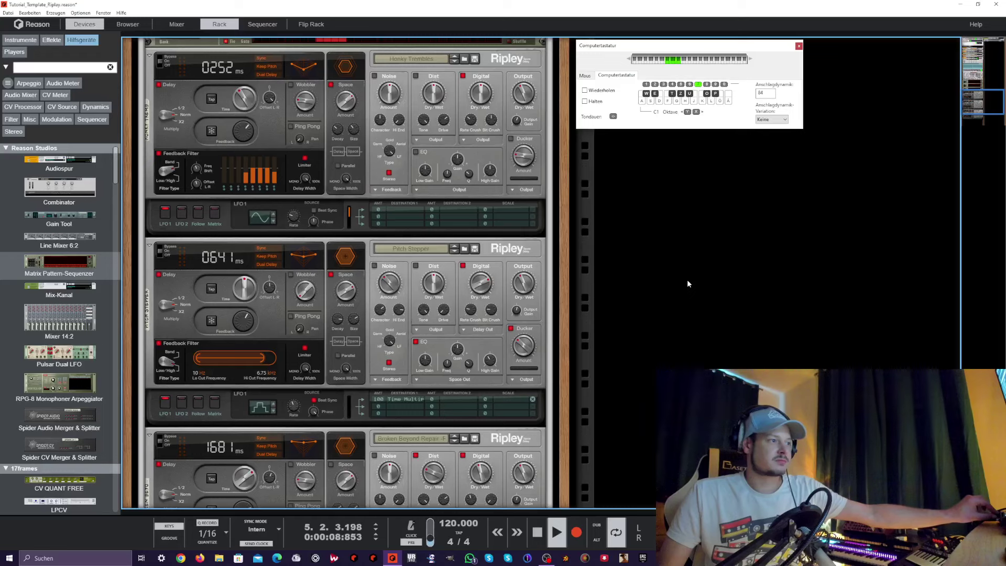
scroll(688, 280, "down", 1)
left_click(258, 423)
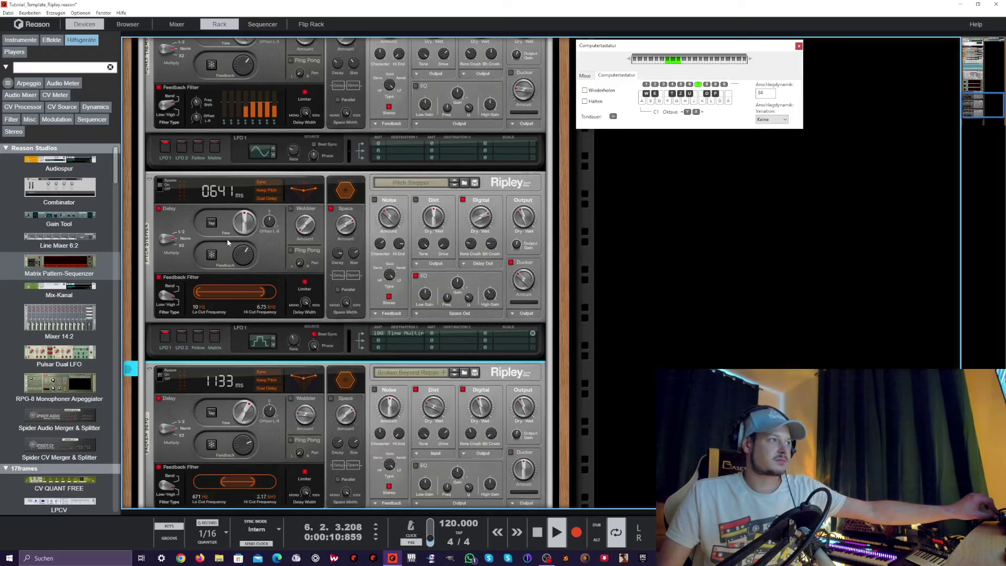
left_click(248, 241)
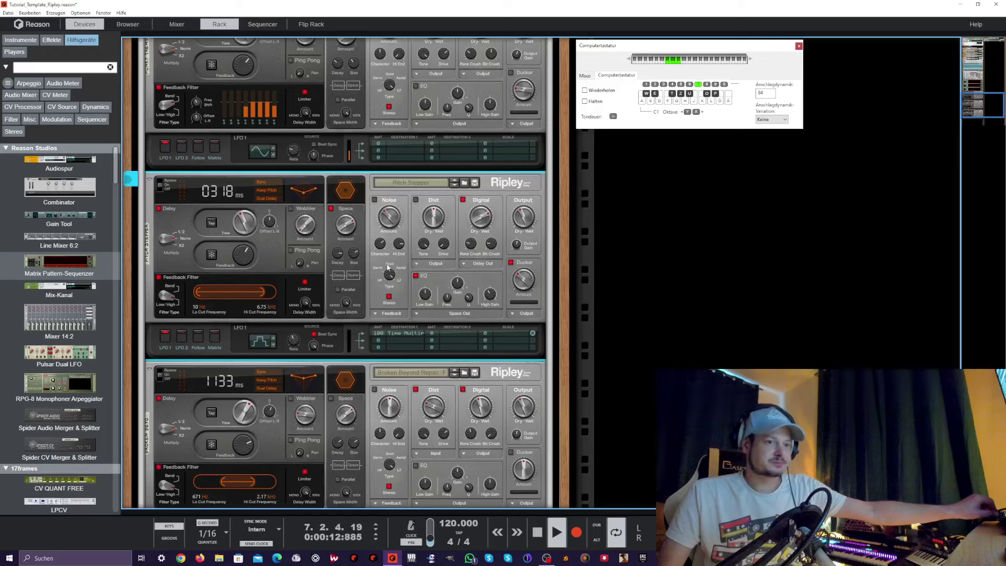
scroll(739, 357, "up", 6)
scroll(735, 367, "up", 3)
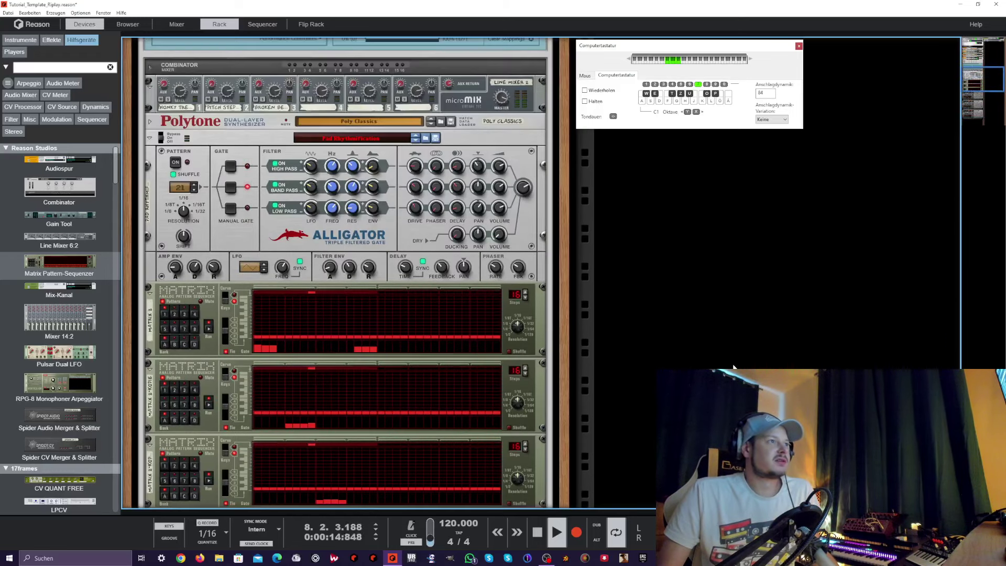
- Select the line mixer, bring the Combinator's controls and editor into view, and stop playback, returning to the song start
scroll(688, 349, "up", 1)
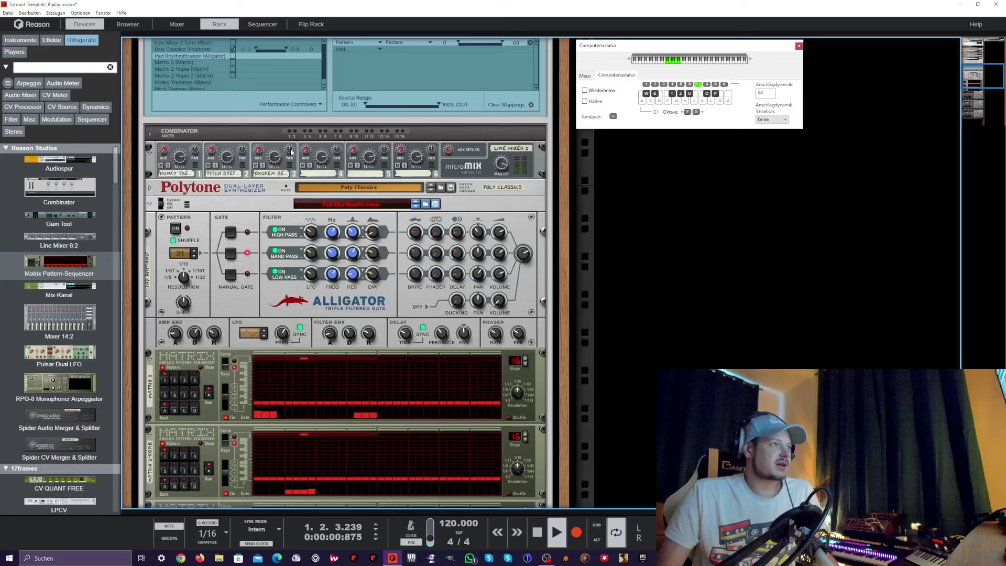
left_click(132, 151)
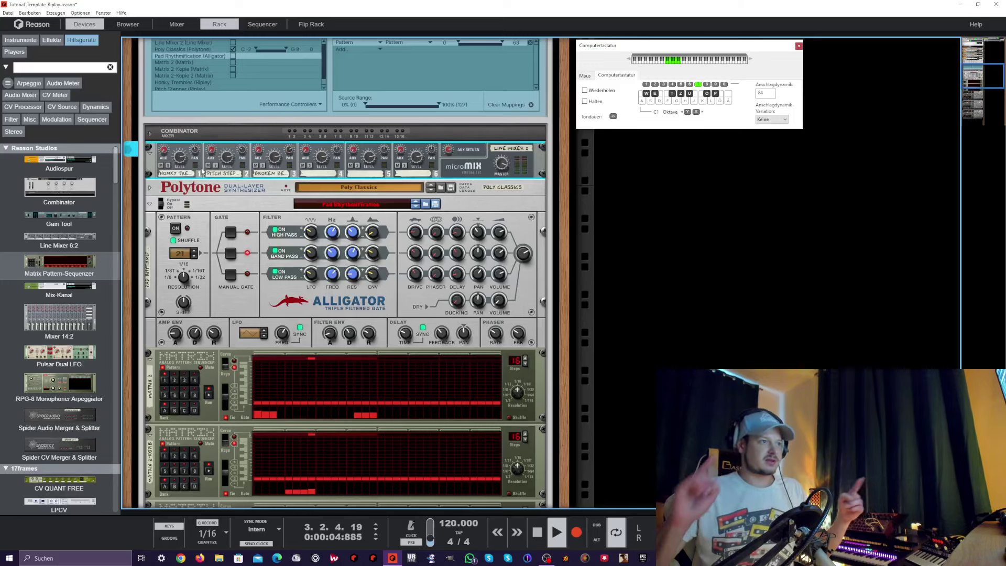
scroll(607, 98, "down", 1)
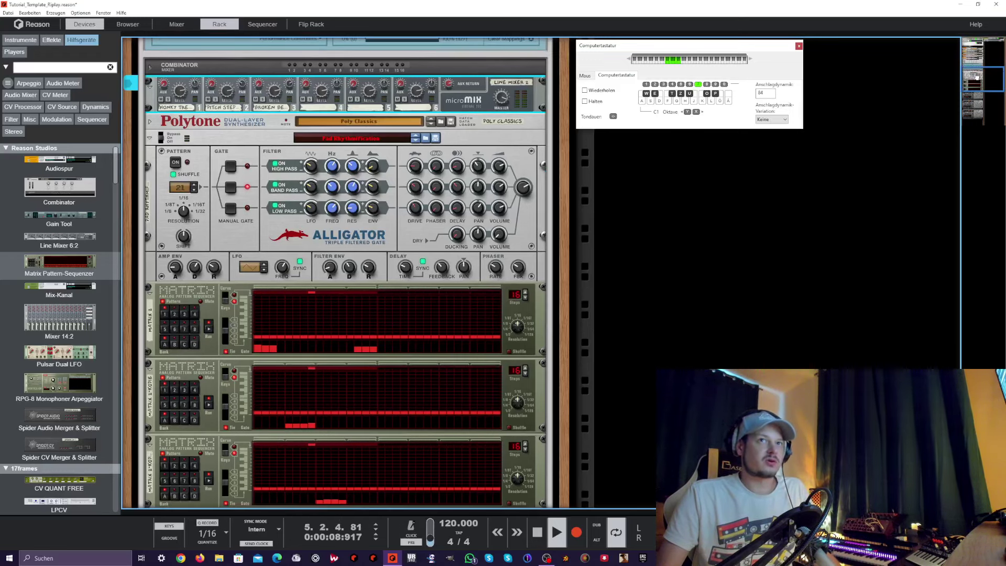
mouse_move(972, 76)
left_mouse_down()
mouse_move(971, 110)
mouse_move(963, 66)
left_mouse_up()
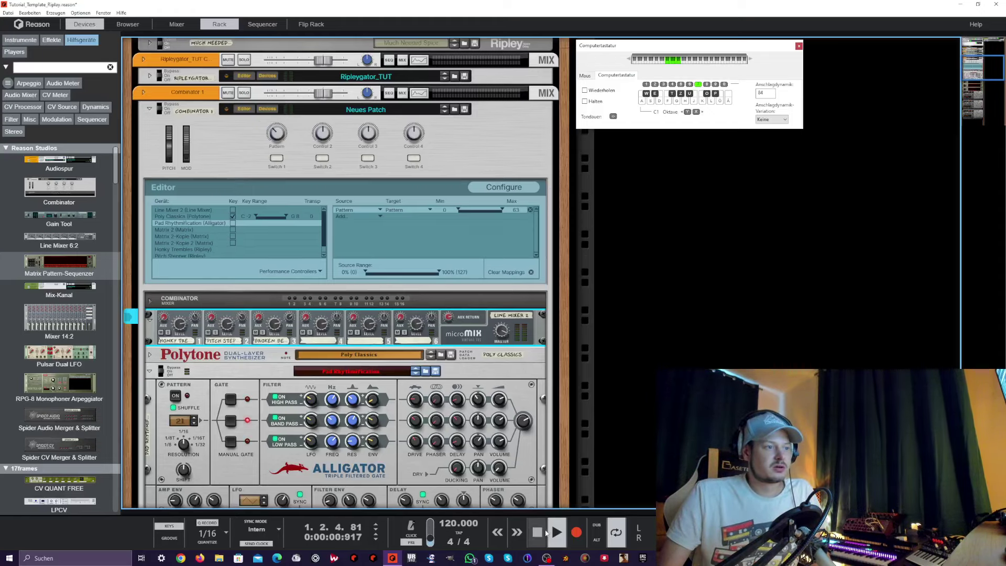
double_click(538, 532)
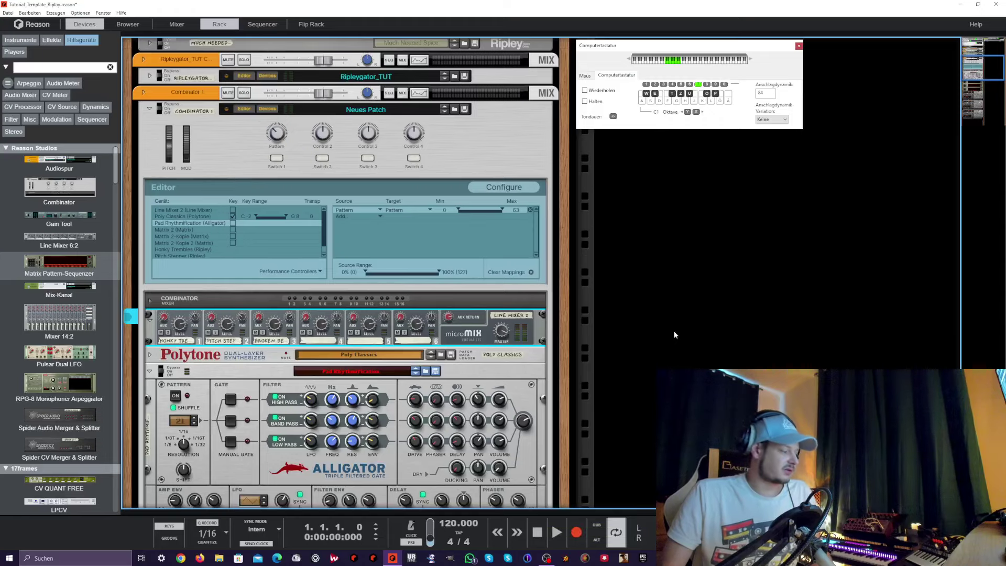